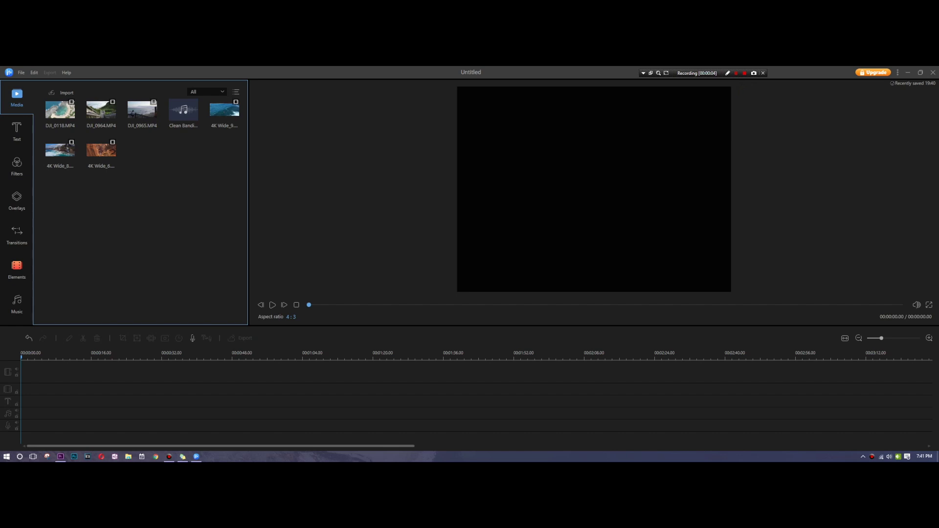
# Add the Clean Bandit song to the timeline's audio track.
pyautogui.moveTo(101, 150); pyautogui.dragTo(73, 445)
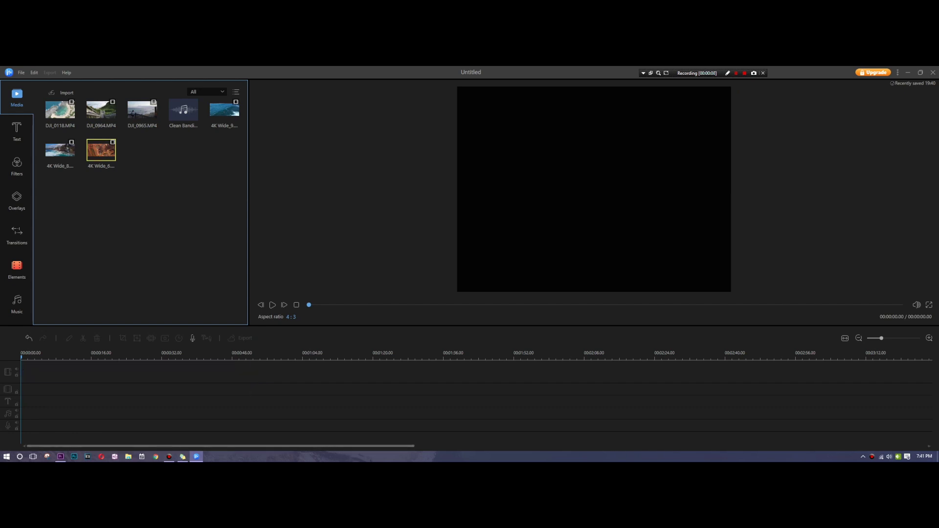
pyautogui.click(185, 161)
pyautogui.click(184, 112)
pyautogui.click(194, 117)
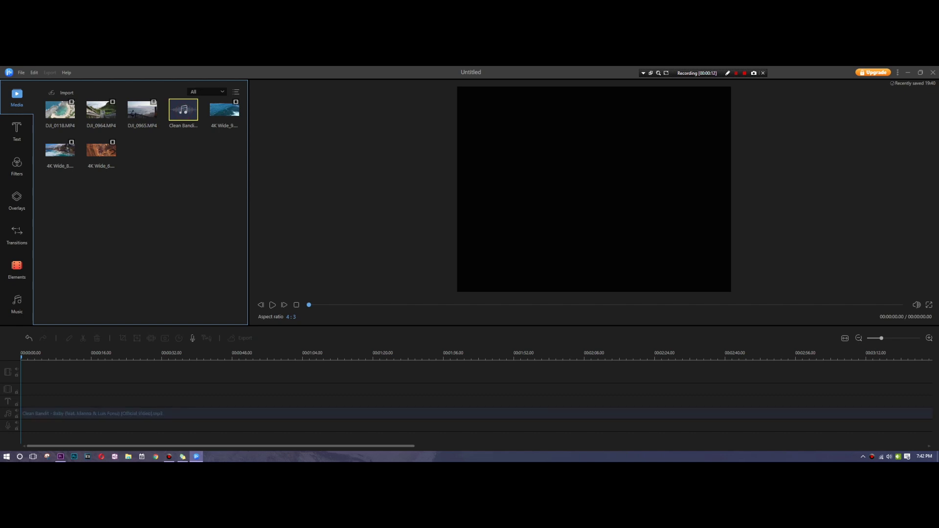
# Add the 4K Wide_6.mp4 clip to the start of the video track.
pyautogui.click(144, 115)
pyautogui.click(102, 112)
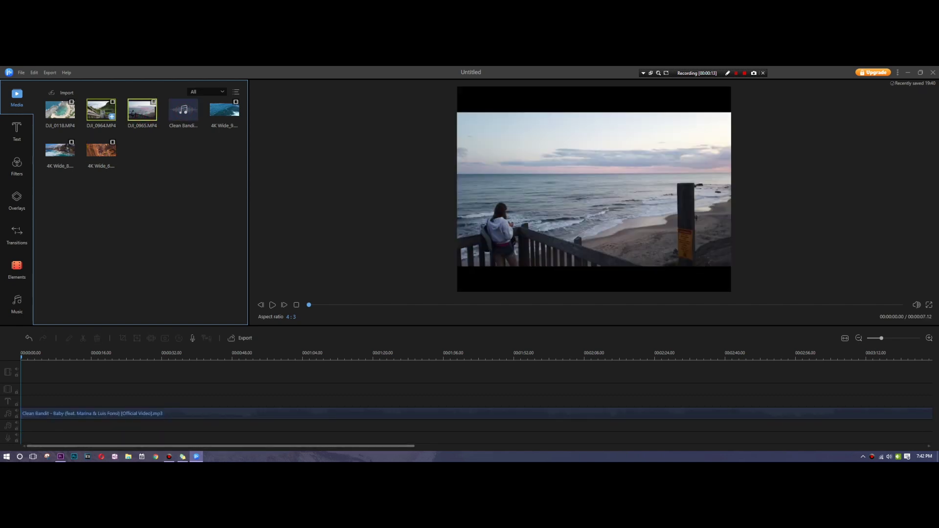
pyautogui.click(112, 157)
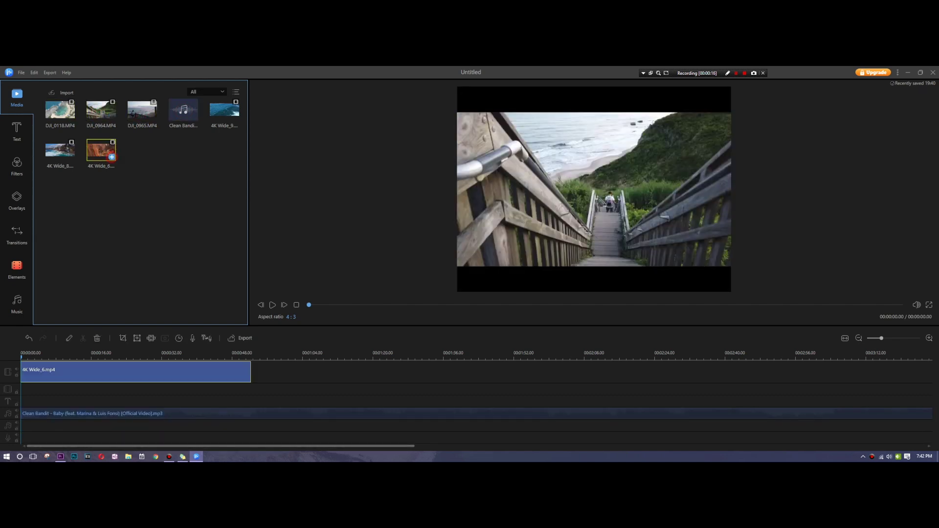
# Crop a strip off the right side of the 4K Wide_6 clip's picture, keeping its full height.
pyautogui.click(57, 357)
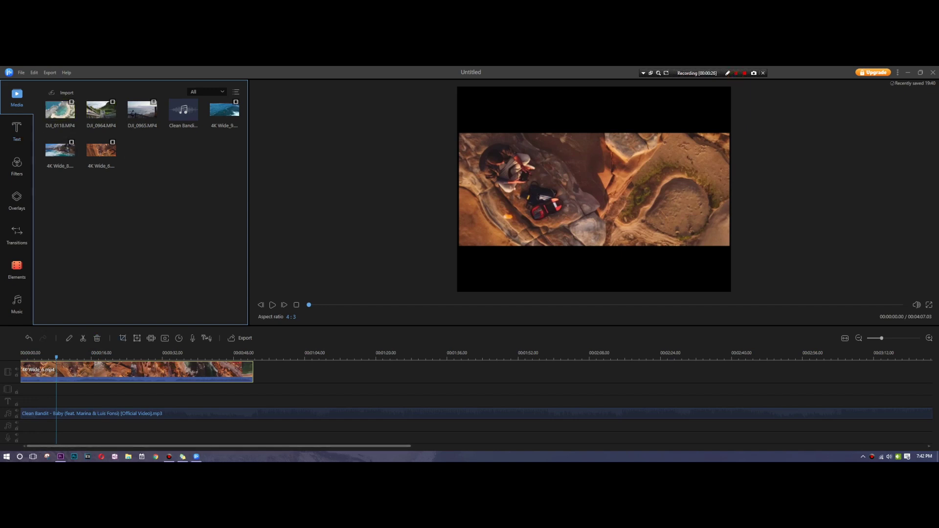
pyautogui.click(122, 338)
pyautogui.moveTo(222, 175); pyautogui.dragTo(221, 176)
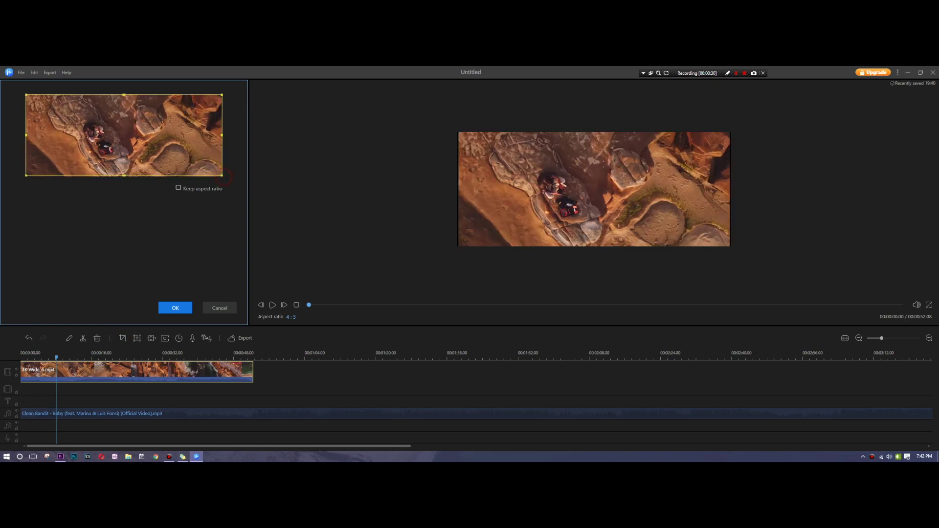
pyautogui.moveTo(222, 175); pyautogui.dragTo(194, 175)
pyautogui.click(176, 308)
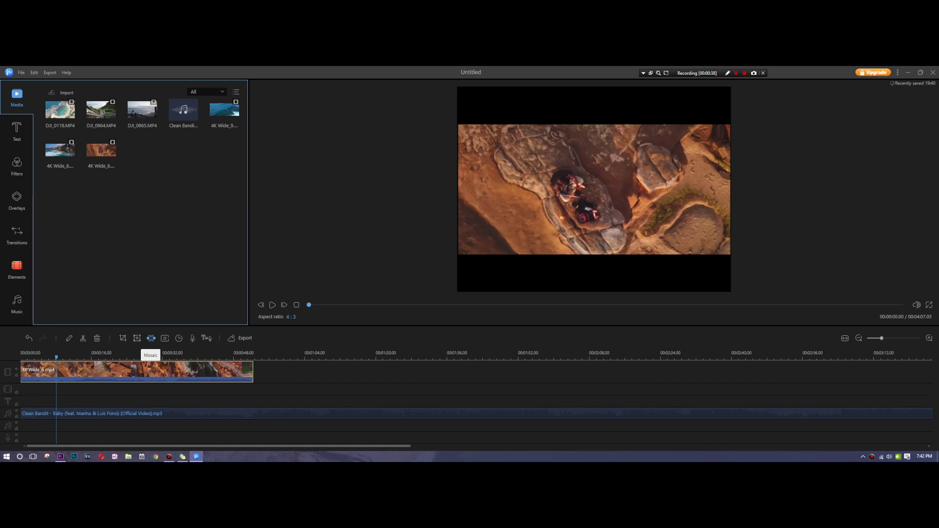
pyautogui.click(150, 338)
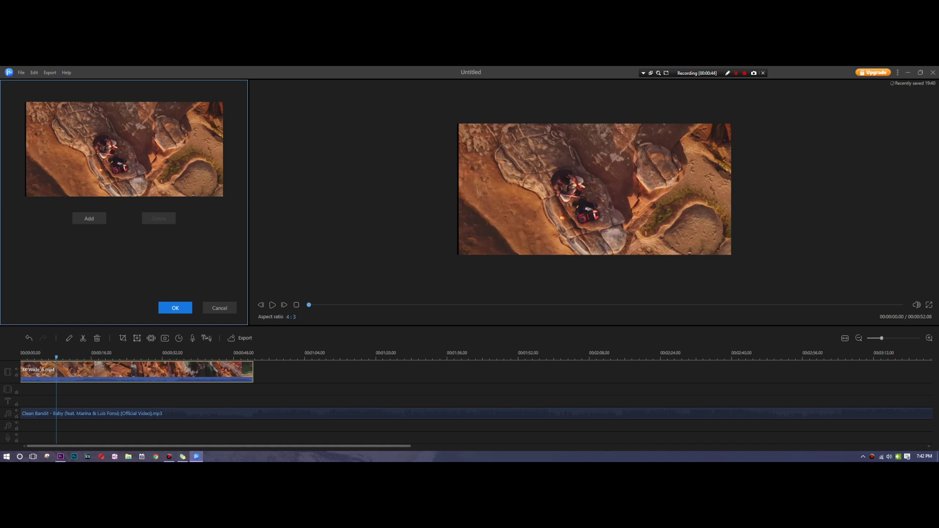
pyautogui.click(89, 218)
pyautogui.moveTo(139, 150); pyautogui.dragTo(114, 148)
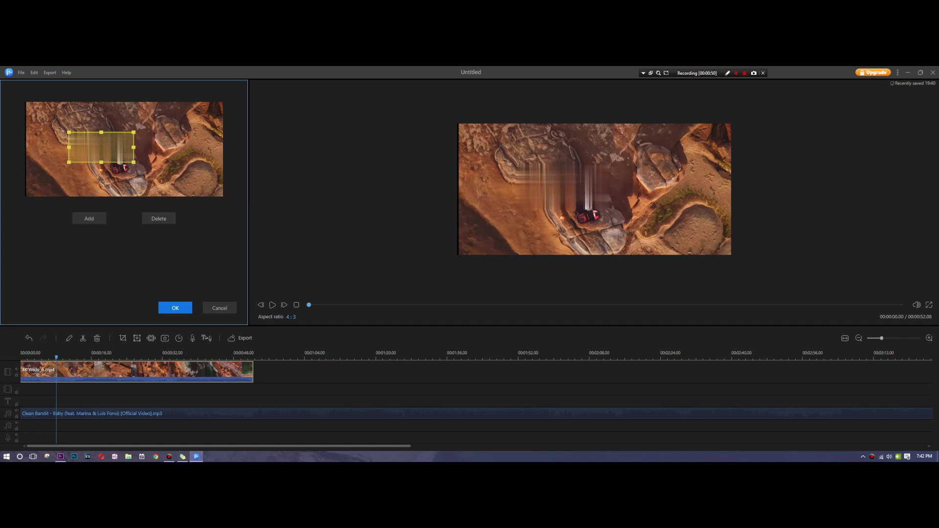
pyautogui.click(220, 308)
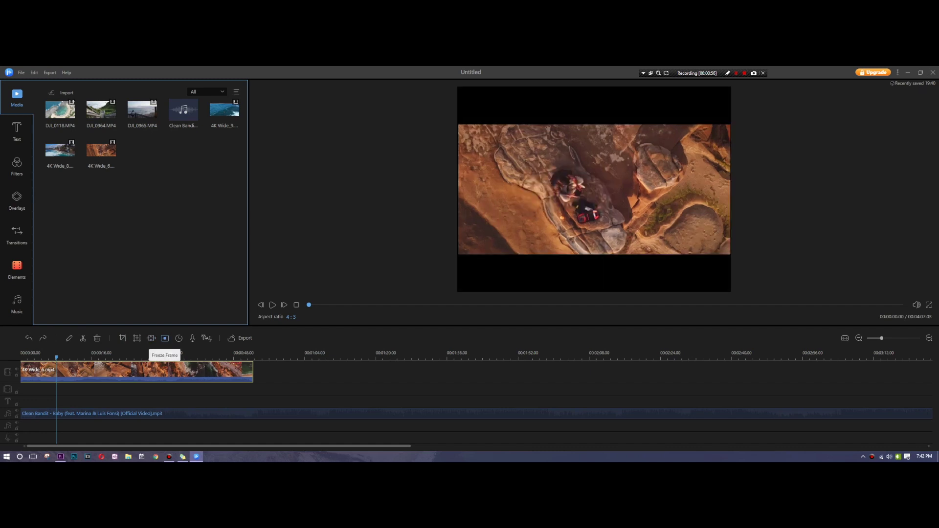
# Insert a freeze frame into the 4K Wide_6 clip at about 10 seconds and play back that section.
pyautogui.press('space')
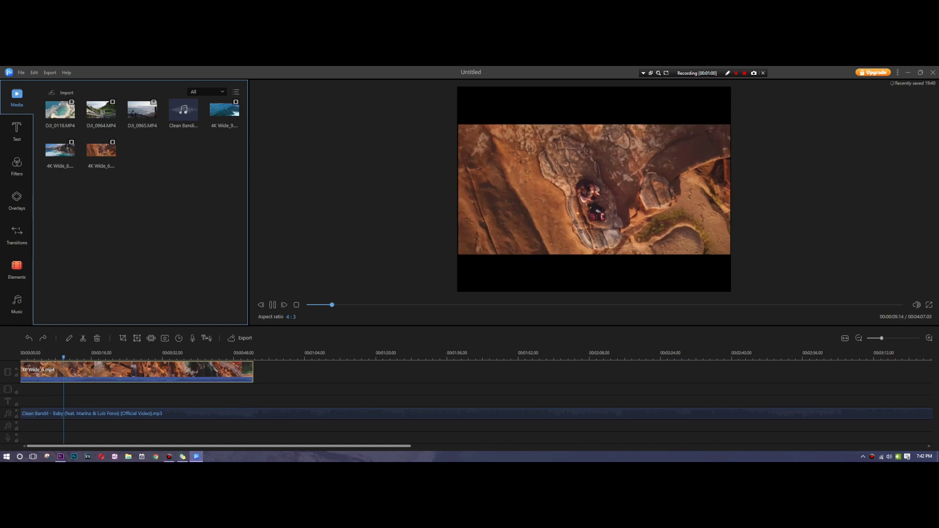
pyautogui.press('space')
pyautogui.click(165, 338)
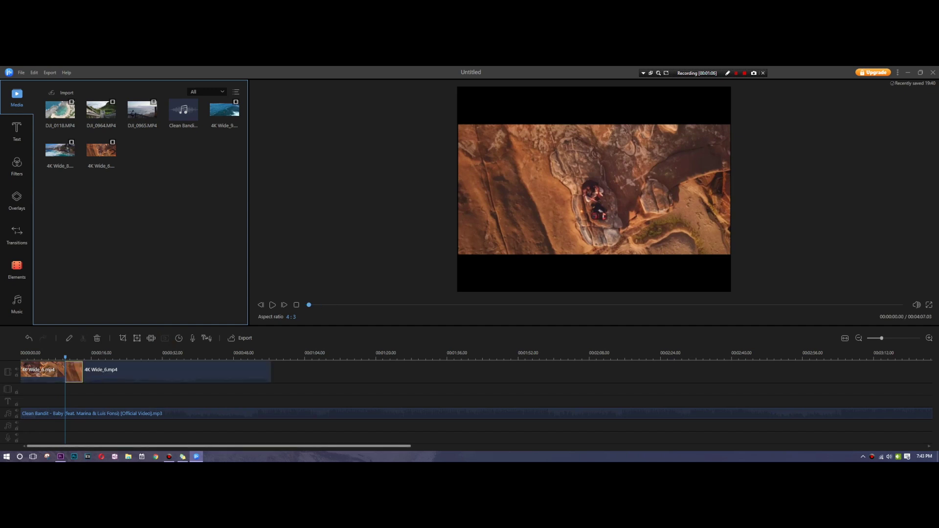
pyautogui.click(60, 356)
pyautogui.moveTo(60, 356); pyautogui.dragTo(59, 357)
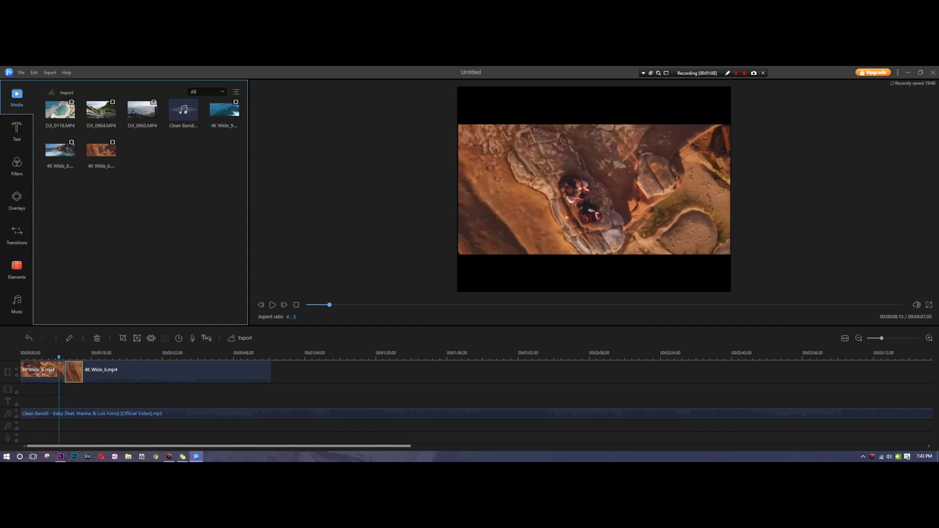
pyautogui.press('space')
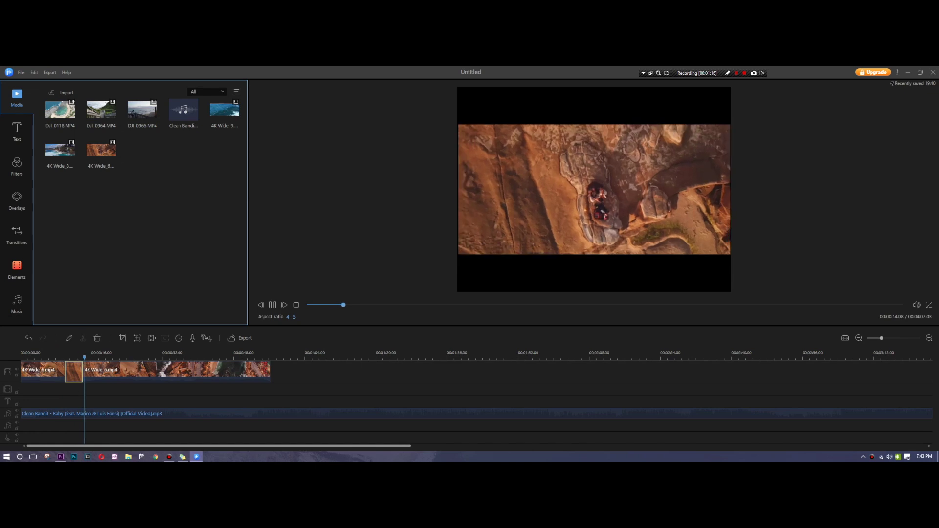
pyautogui.press('space')
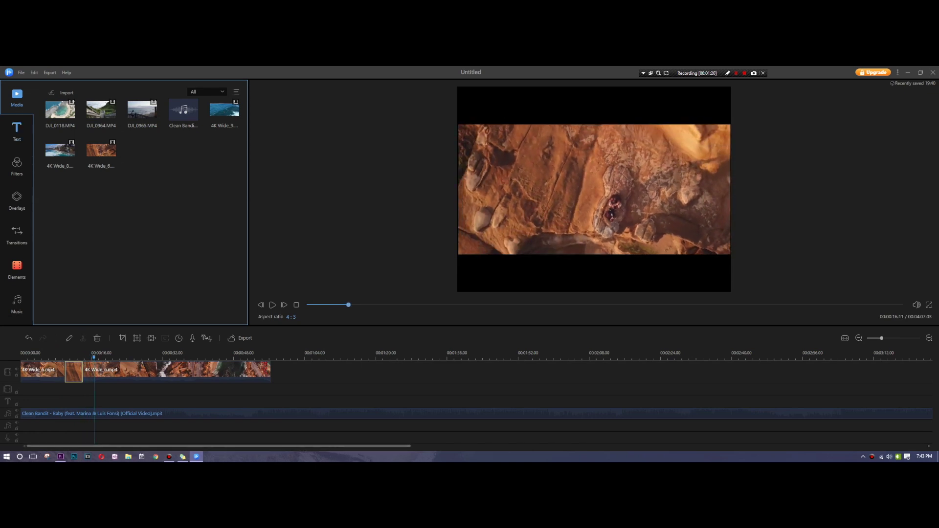
# Browse the text templates and download the Opener2 and Opener3 title templates.
pyautogui.click(8, 123)
pyautogui.scroll(-5, 143, 212)
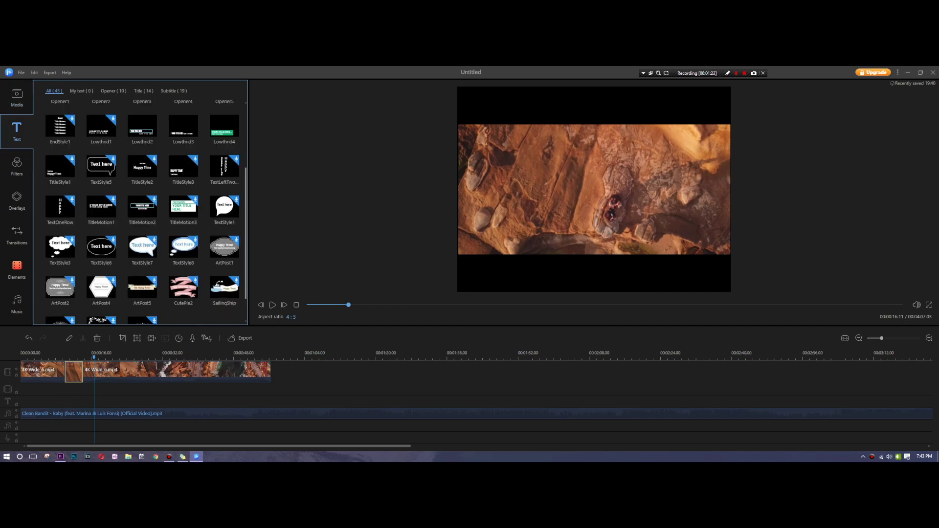
pyautogui.scroll(5, 142, 112)
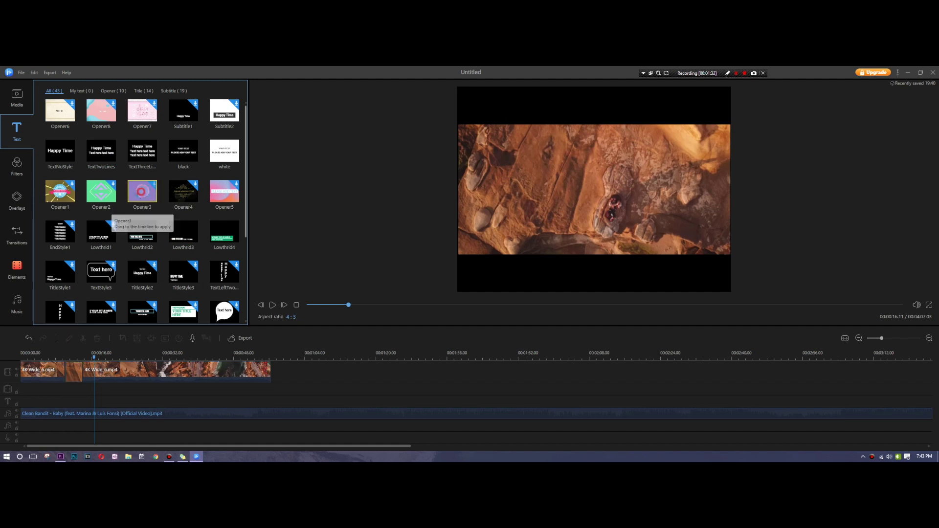
pyautogui.click(142, 191)
pyautogui.click(101, 191)
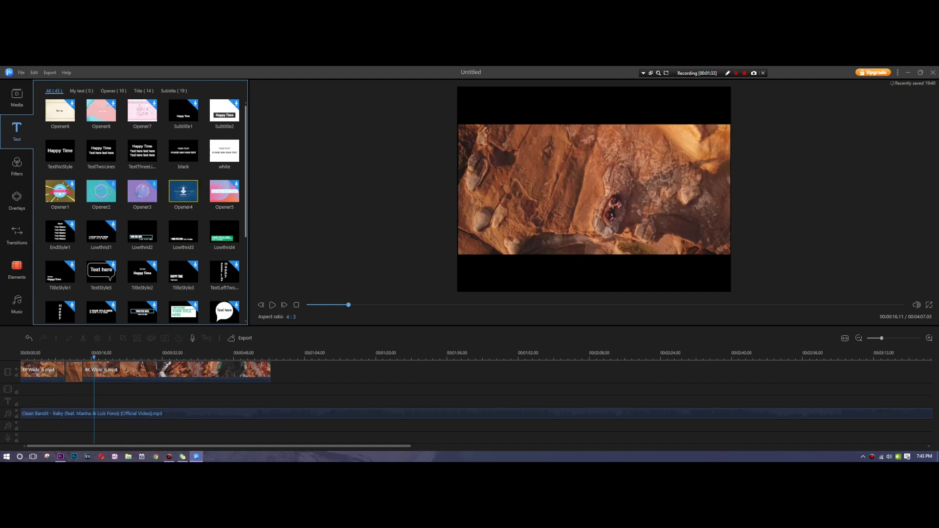
pyautogui.click(183, 191)
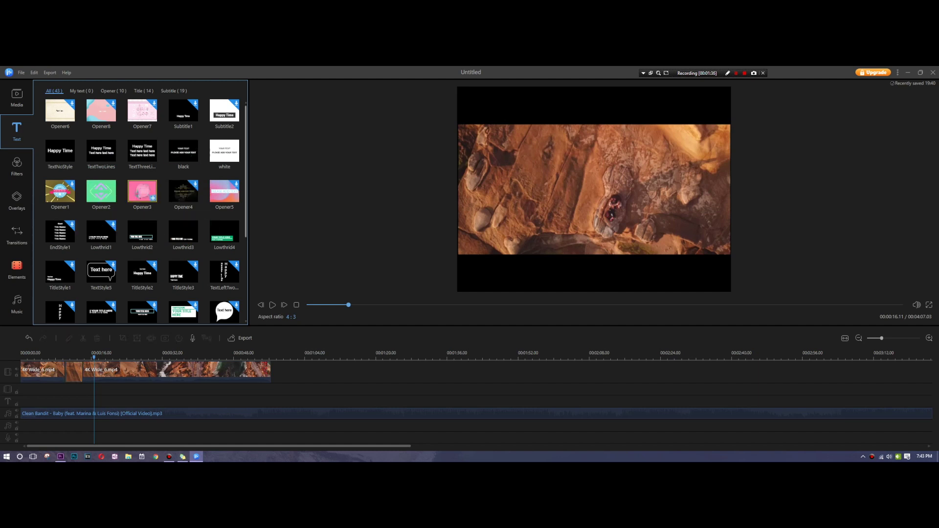
# Add the Opener3 title template to the timeline and preview its pink background segment.
pyautogui.moveTo(149, 195); pyautogui.dragTo(74, 373)
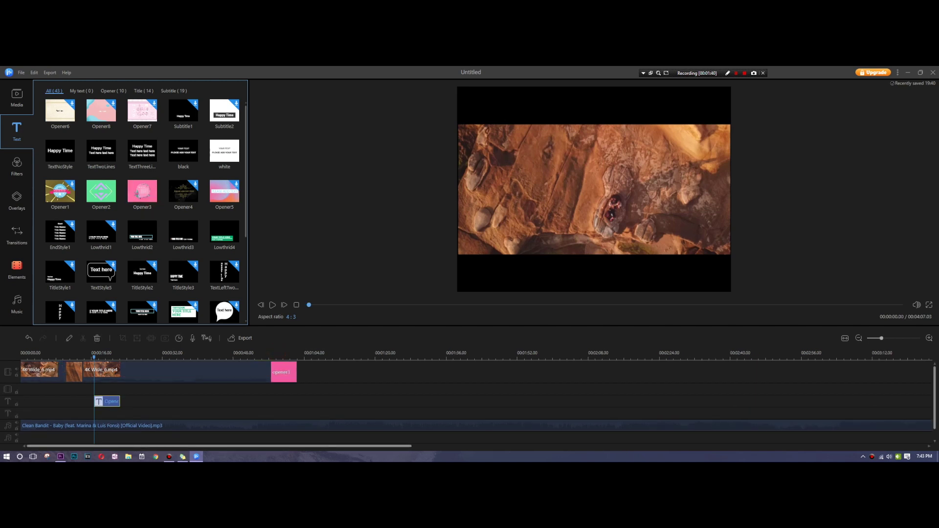
pyautogui.click(270, 357)
pyautogui.press('space')
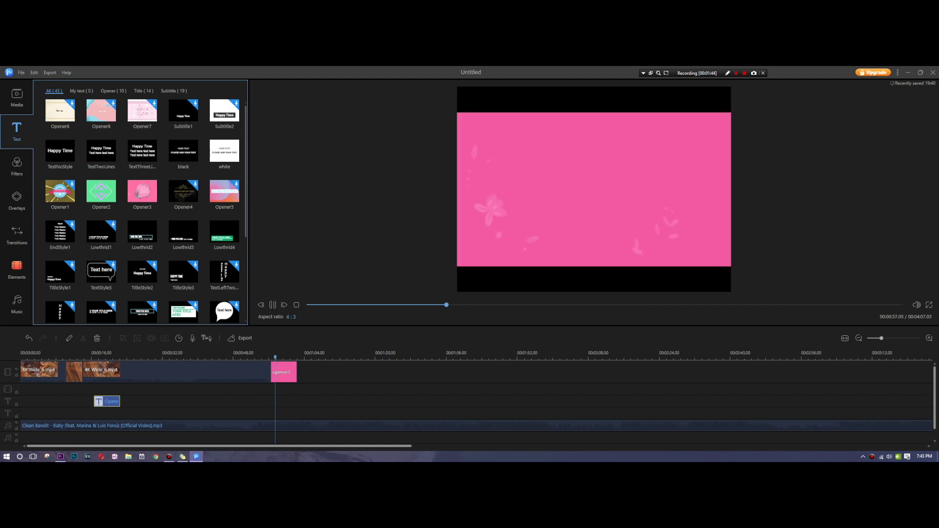
pyautogui.press('space')
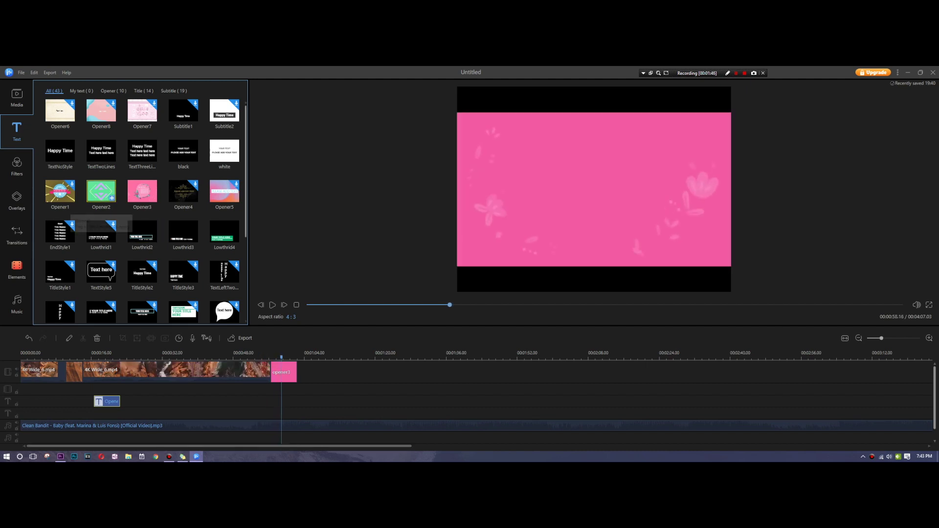
# Add the Opener2 and white title templates after the Opener3 segment and play through them.
pyautogui.click(111, 198)
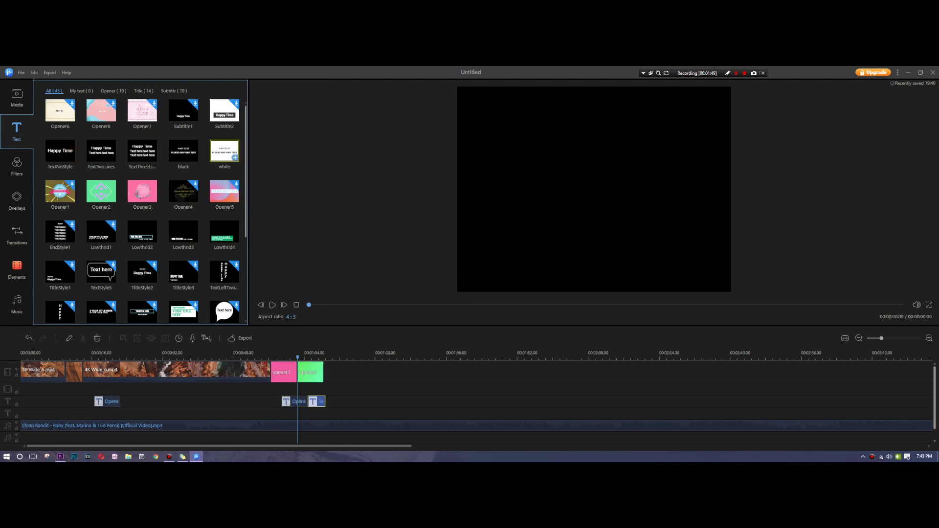
pyautogui.click(235, 157)
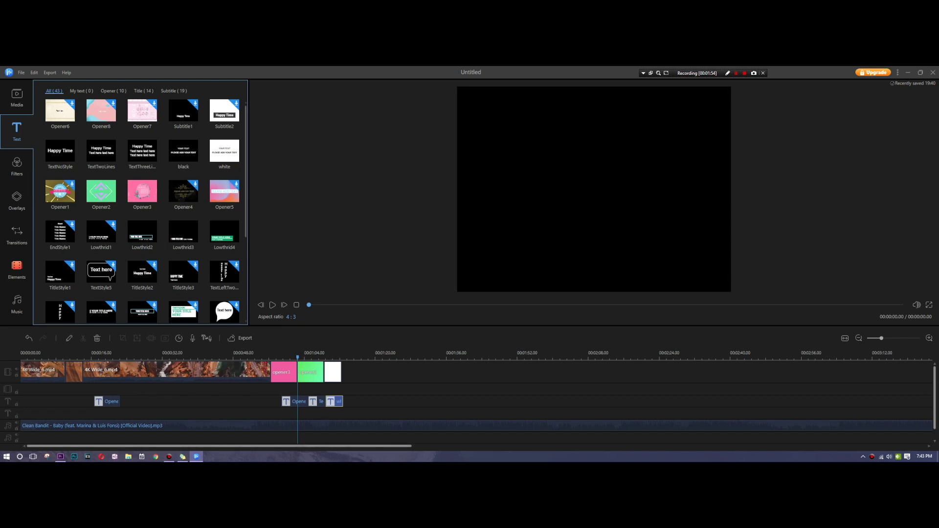
pyautogui.scroll(-4, 185, 269)
pyautogui.scroll(2, 184, 269)
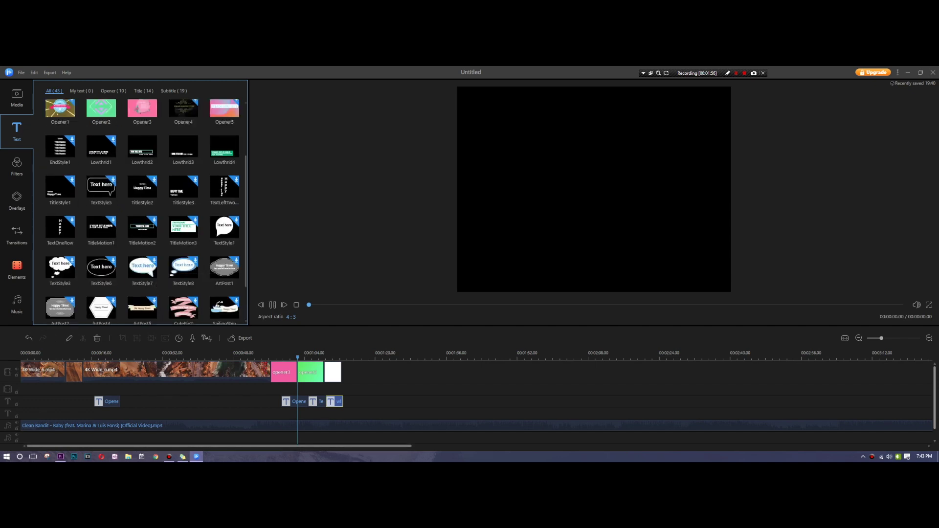
pyautogui.press('space')
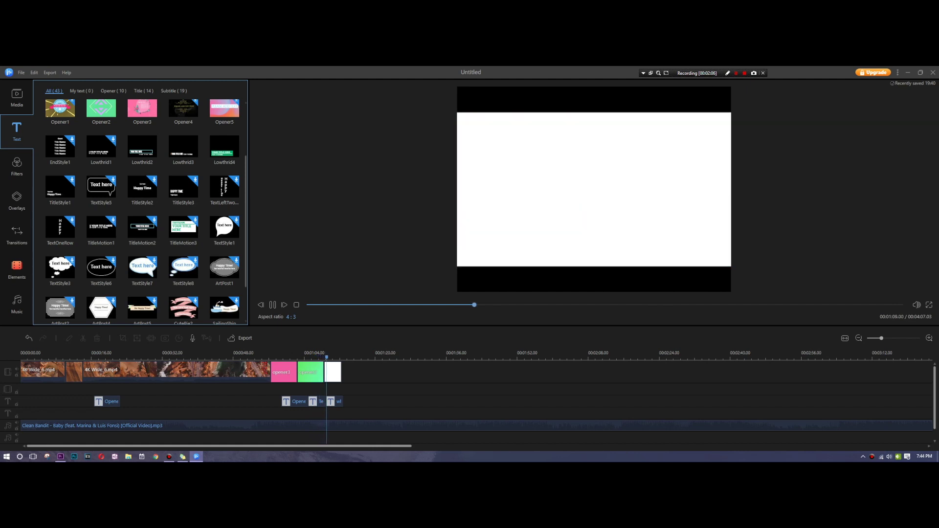
# Open the white title's text for editing and apply the Stroke style to its YOUR TEXT line.
pyautogui.click(335, 401)
pyautogui.doubleClick(335, 401)
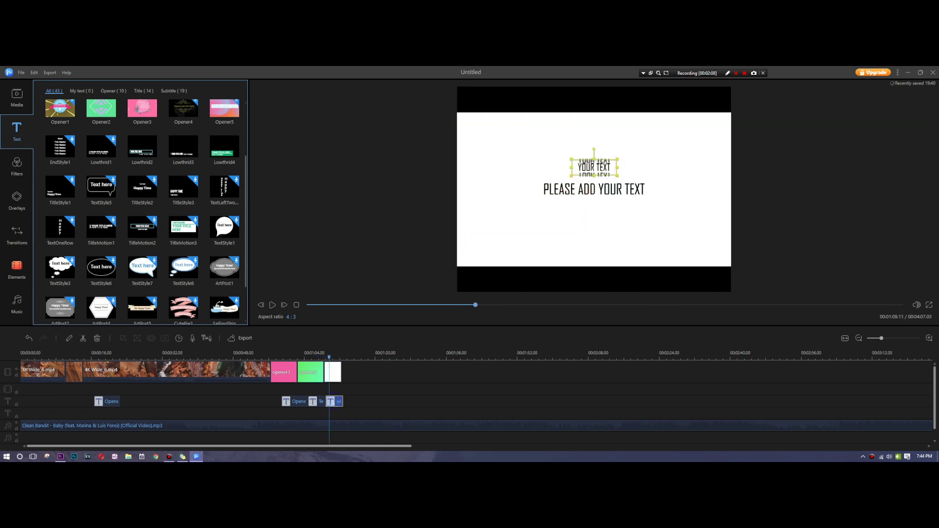
pyautogui.rightClick(335, 401)
pyautogui.click(133, 246)
pyautogui.click(67, 123)
pyautogui.click(67, 163)
pyautogui.click(22, 163)
pyautogui.click(27, 203)
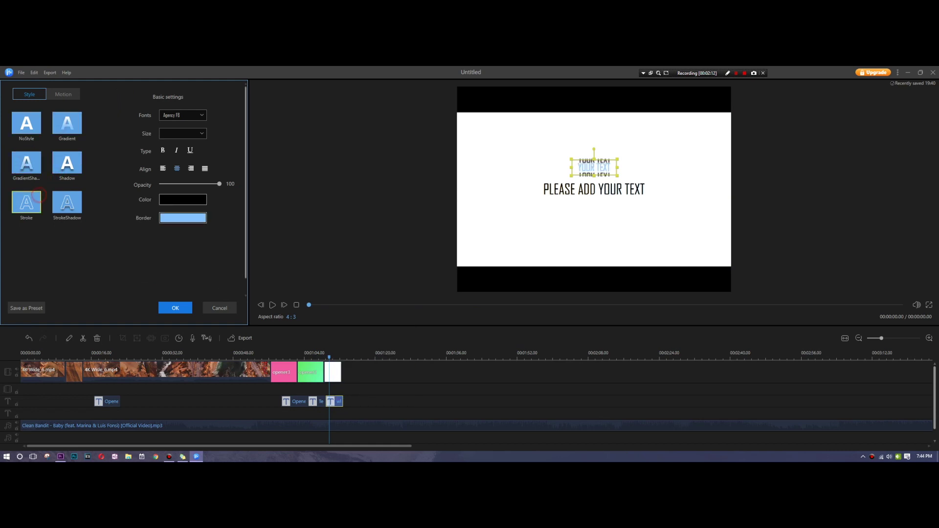
# Change the font of the YOUR TEXT line to Goudy.
pyautogui.click(189, 115)
pyautogui.scroll(-15, 196, 140)
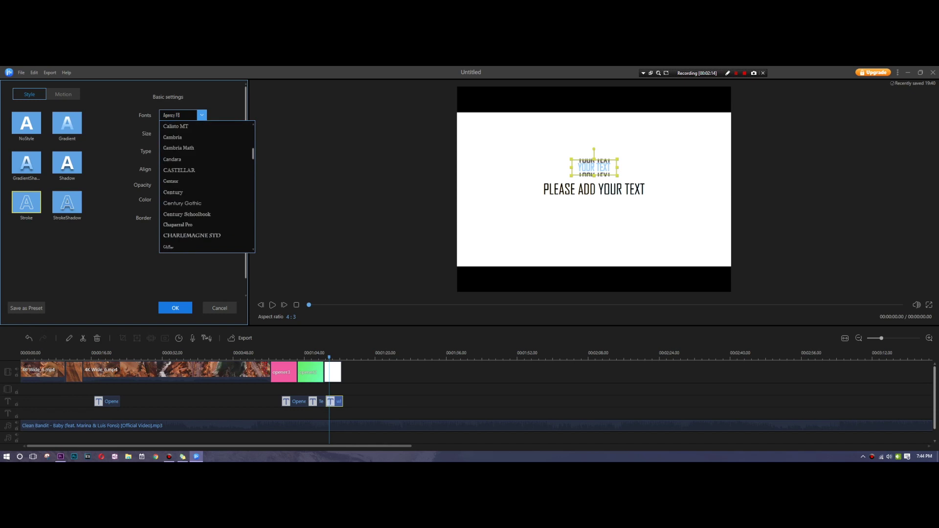
pyautogui.click(199, 160)
# Move the YOUR TEXT line to the upper part of the white frame, enlarge it to nearly full width, and apply the text changes.
pyautogui.moveTo(581, 169); pyautogui.dragTo(511, 136)
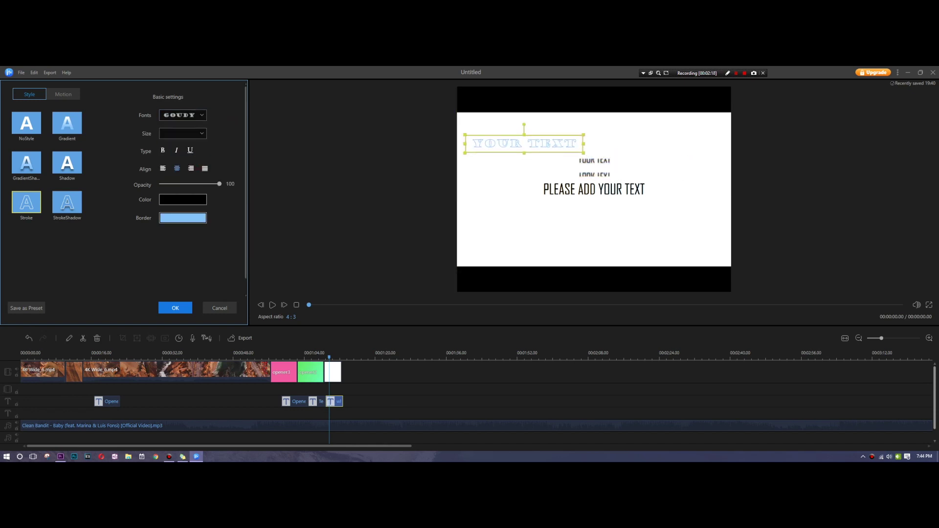
pyautogui.moveTo(583, 152); pyautogui.dragTo(739, 202)
pyautogui.moveTo(650, 139); pyautogui.dragTo(636, 126)
pyautogui.click(621, 215)
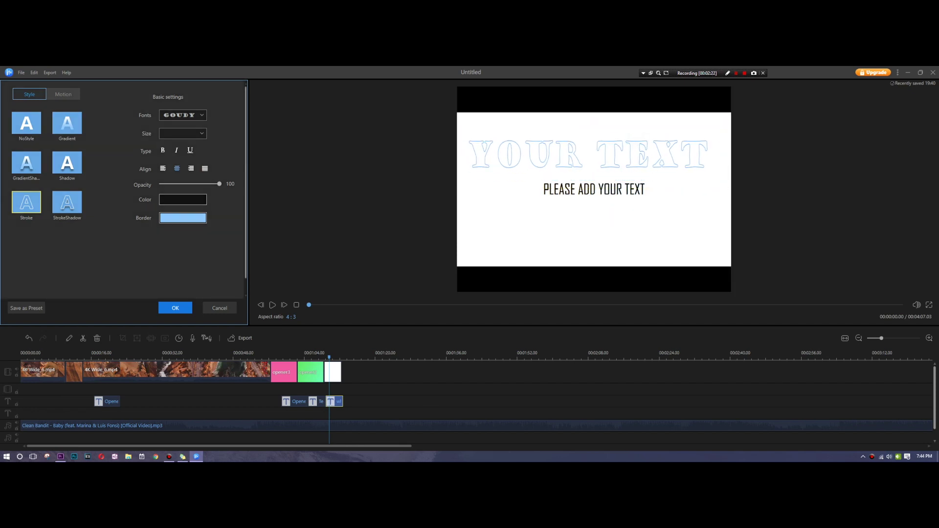
pyautogui.click(175, 308)
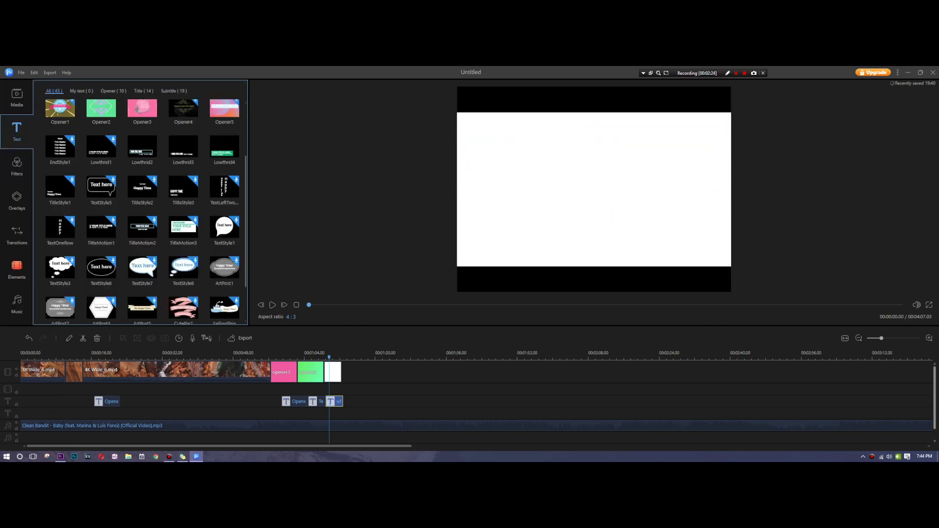
# Add the Sketch filter beneath the long 4K Wide_6.mp4 clip and stretch it across most of that clip.
pyautogui.click(17, 164)
pyautogui.click(134, 355)
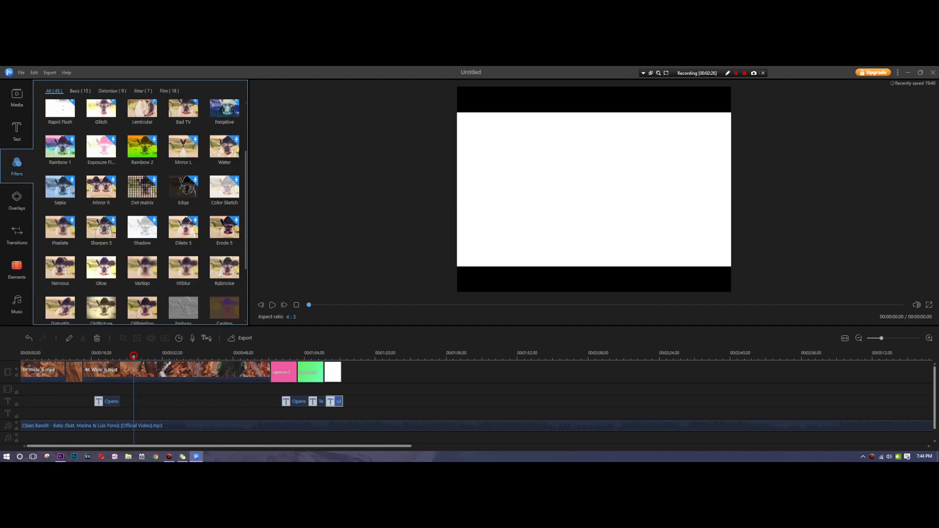
pyautogui.scroll(-4, 142, 211)
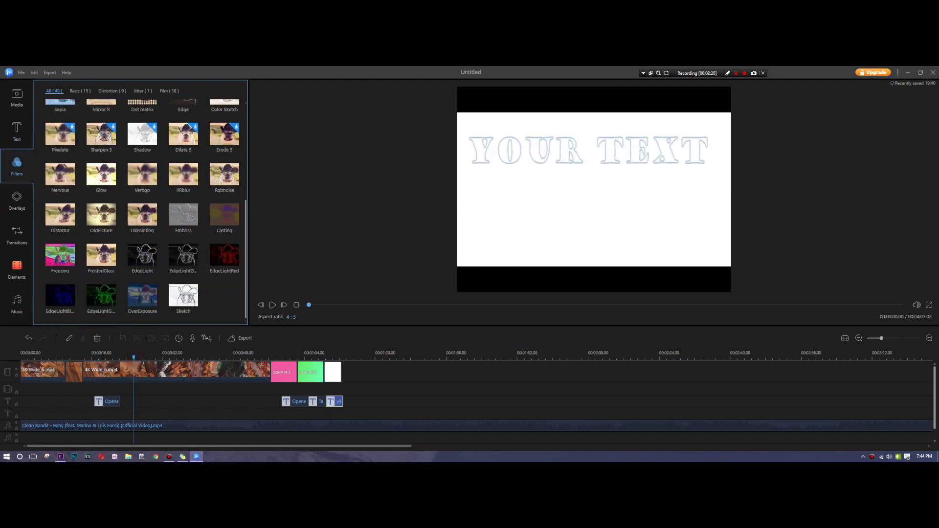
pyautogui.click(155, 356)
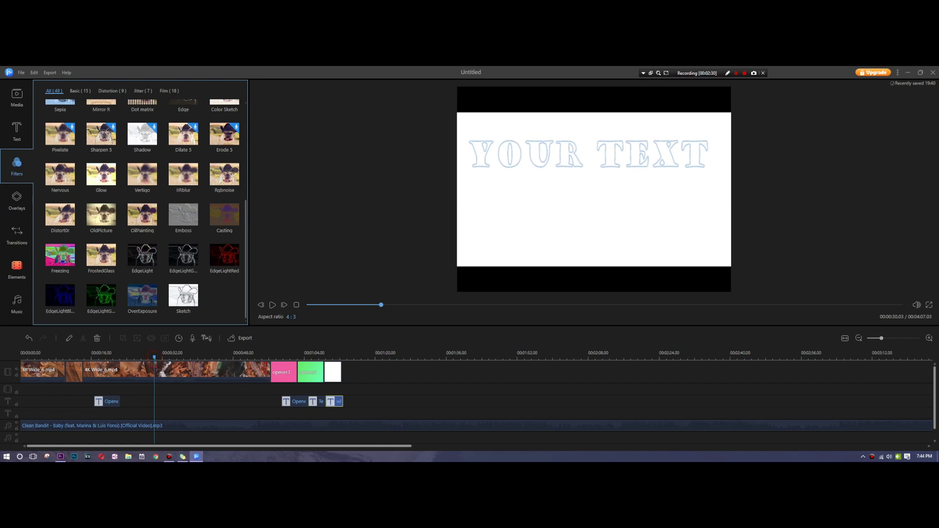
pyautogui.moveTo(184, 295)
pyautogui.mouseDown()
pyautogui.moveTo(162, 389)
pyautogui.moveTo(254, 389)
pyautogui.mouseUp()
pyautogui.click(162, 353)
pyautogui.moveTo(154, 389); pyautogui.dragTo(109, 390)
# Play the long clip from just before the start of the Sketch filter to preview the effect.
pyautogui.click(169, 353)
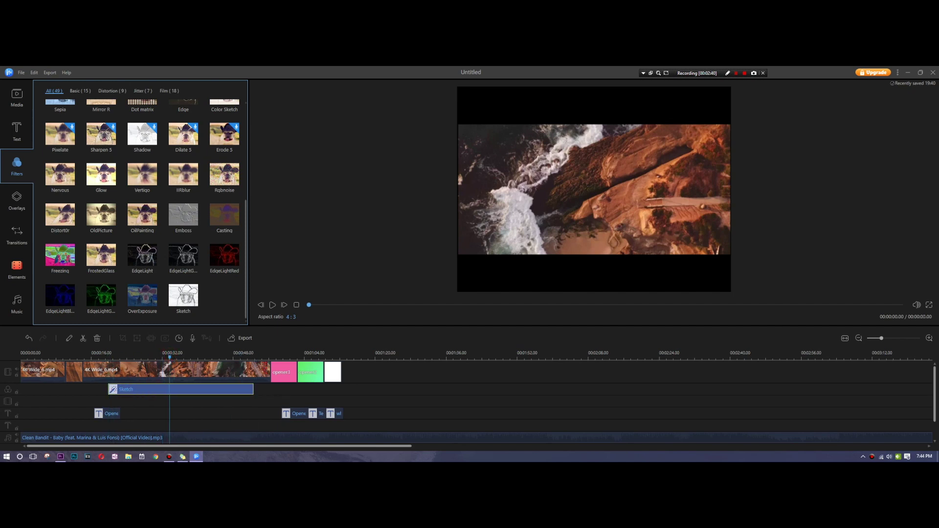
pyautogui.click(177, 371)
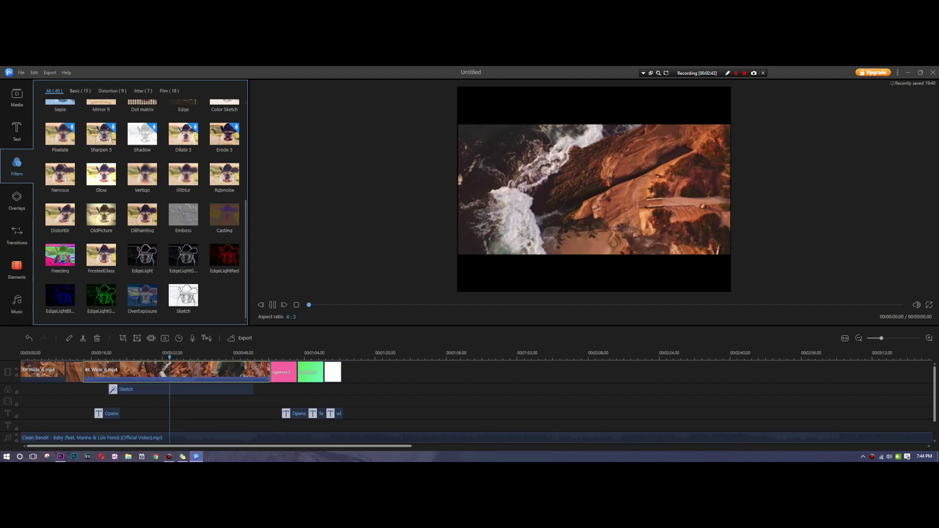
pyautogui.click(109, 354)
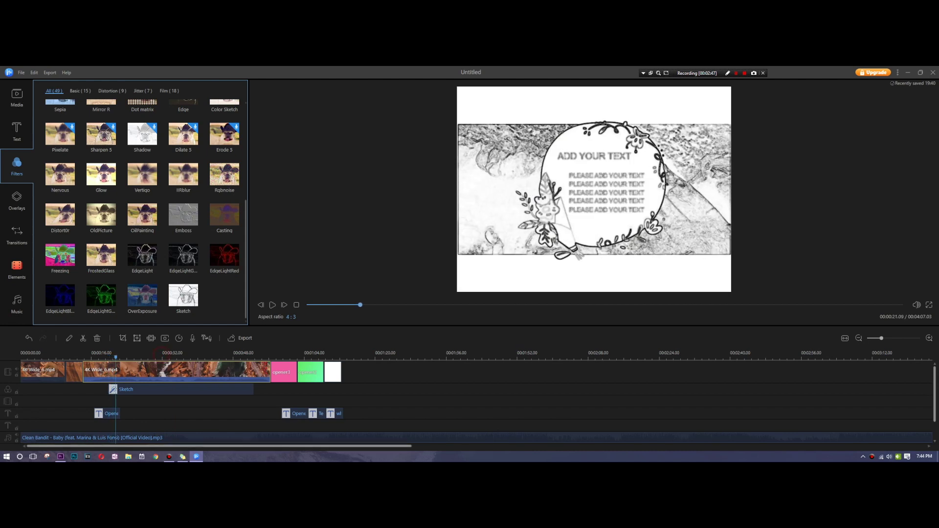
pyautogui.press('space')
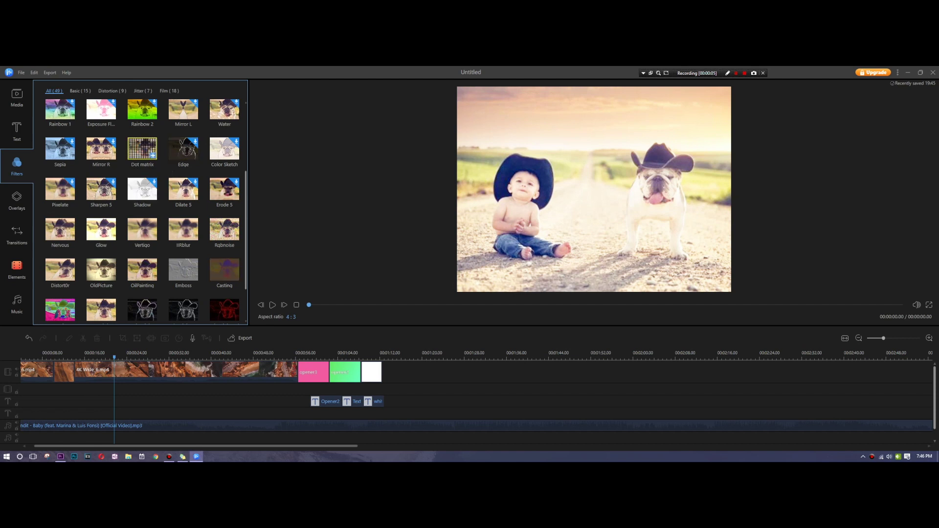
# Add the Dot matrix filter near the start of the long 4K Wide_6.mp4 clip and play through it briefly.
pyautogui.click(152, 155)
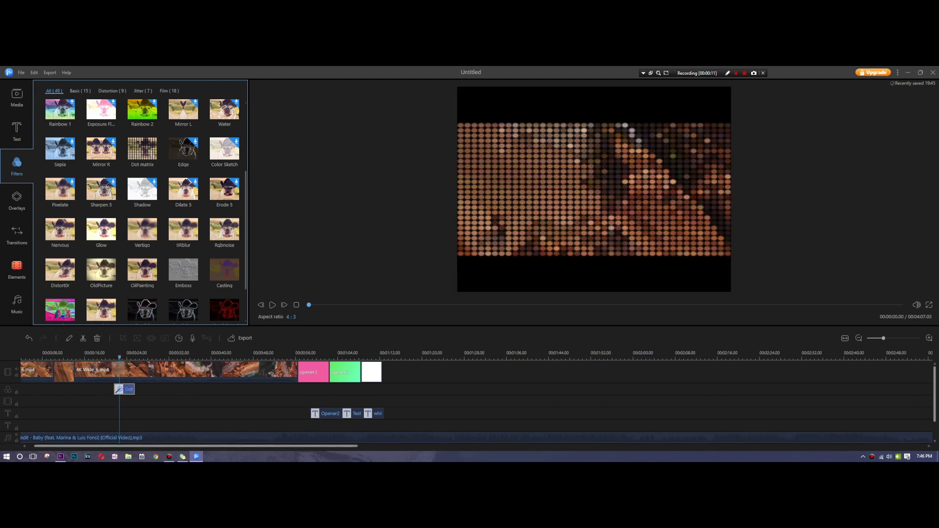
pyautogui.press('space')
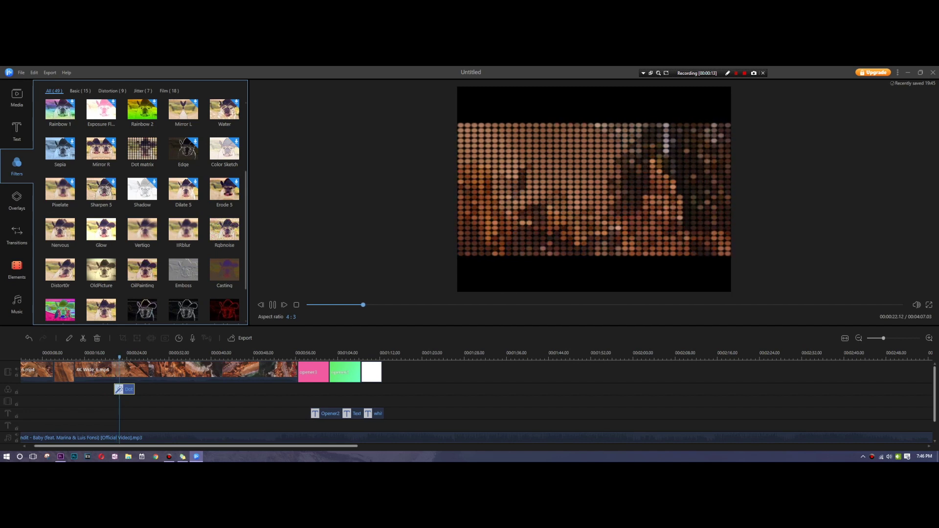
pyautogui.press('space')
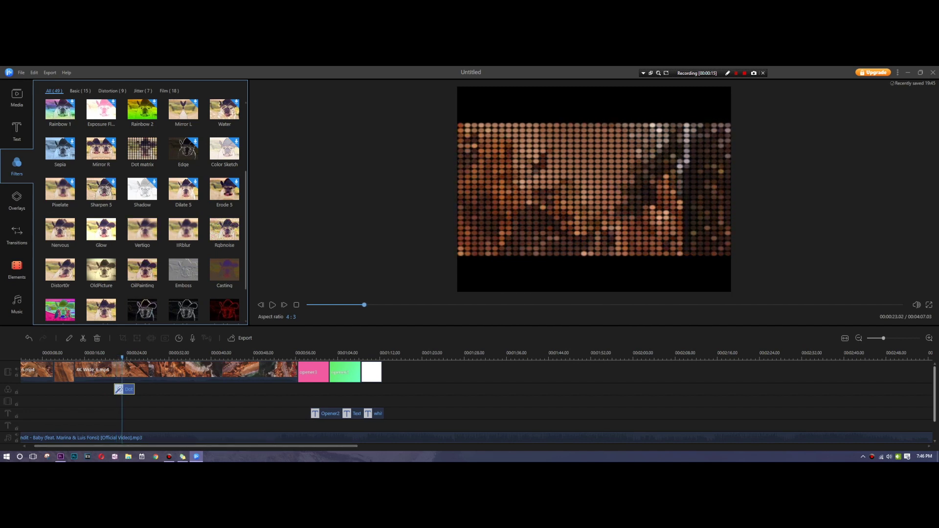
# Set the long clip's contrast to 70, saturation to 24, brightness to 29, hue to 7, highlight to 45 and shadow to 40, and preview it.
pyautogui.doubleClick(186, 372)
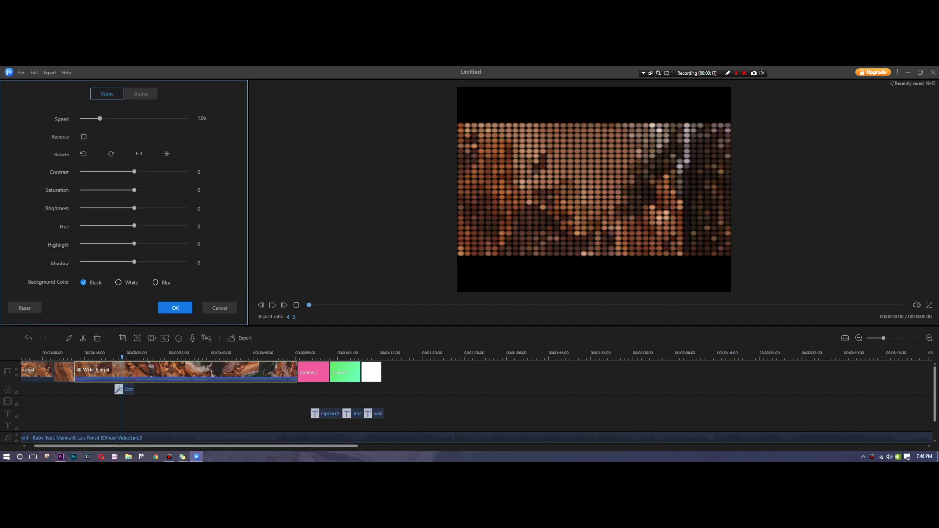
pyautogui.click(159, 356)
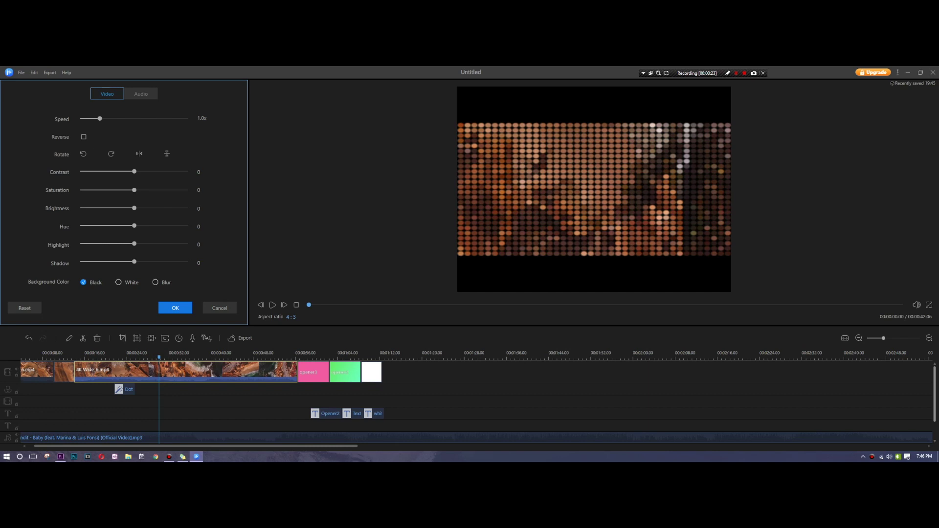
pyautogui.moveTo(130, 170); pyautogui.dragTo(172, 172)
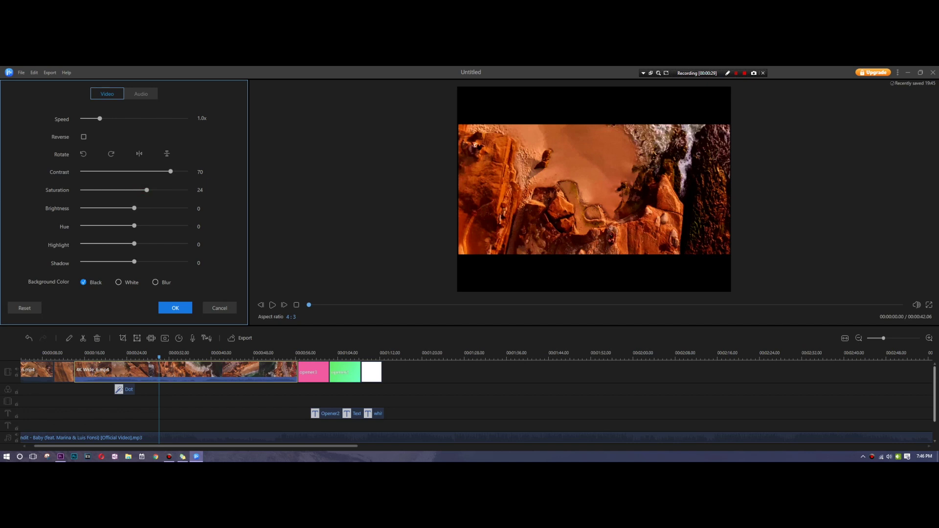
pyautogui.moveTo(139, 208); pyautogui.dragTo(155, 261)
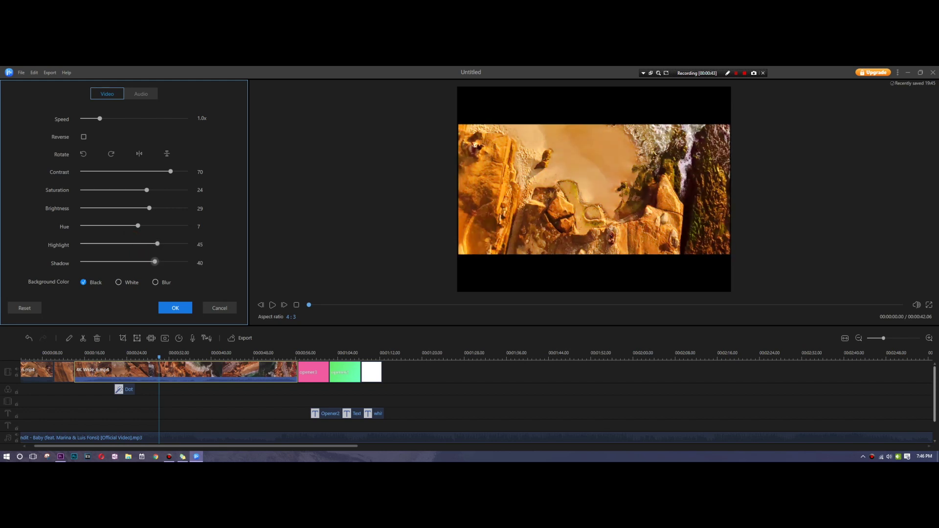
pyautogui.press('space')
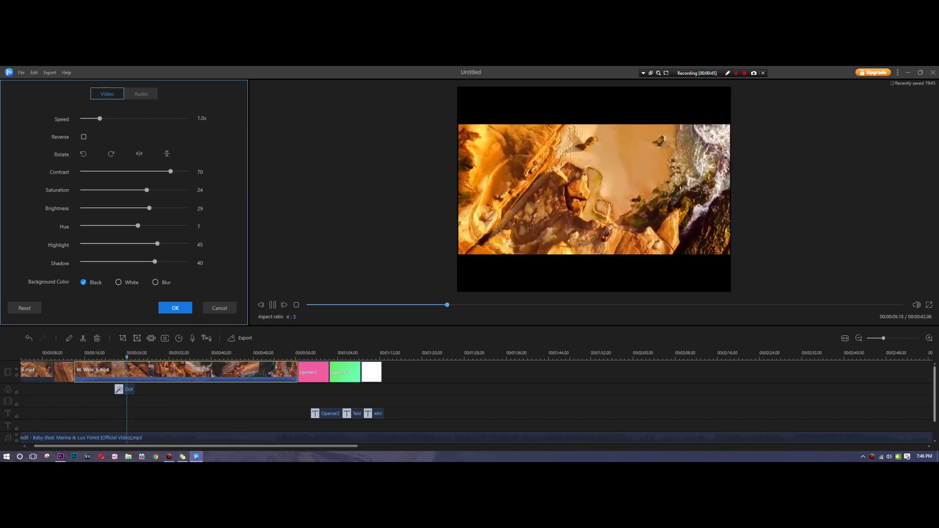
pyautogui.click(131, 281)
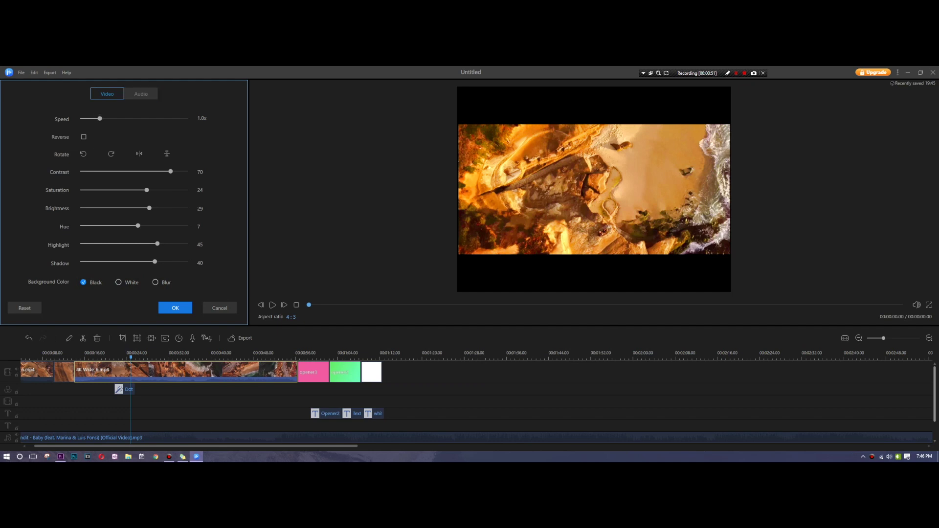
pyautogui.click(219, 308)
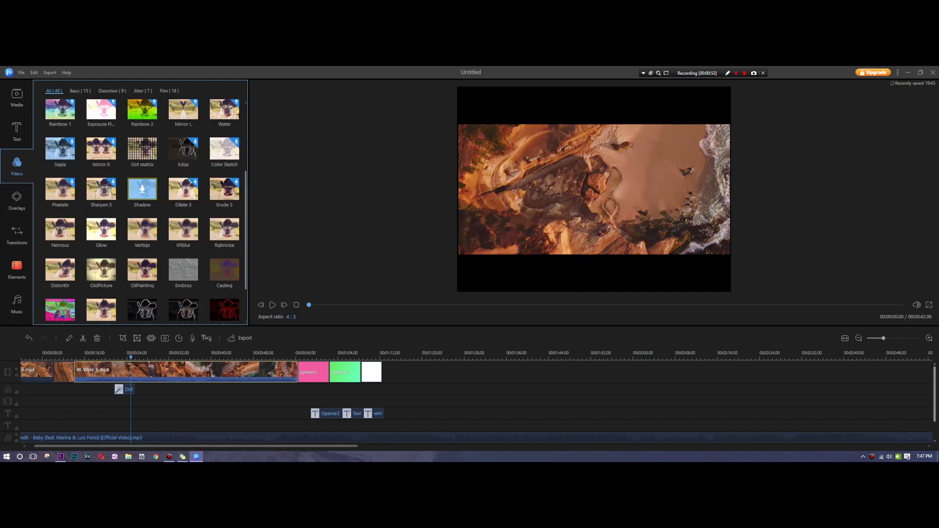
# Download the glowing-ring and blue light-streak particle effect overlays from the overlay library.
pyautogui.click(16, 197)
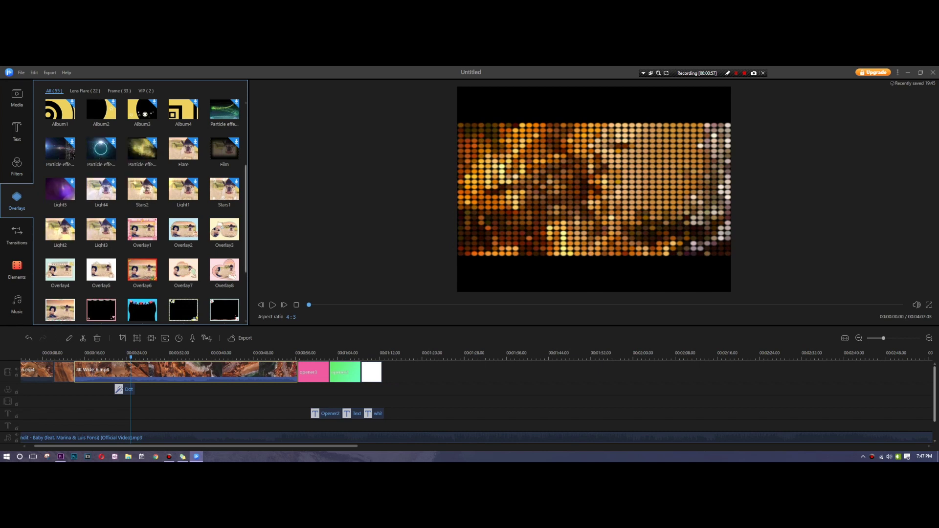
pyautogui.click(101, 149)
pyautogui.click(63, 146)
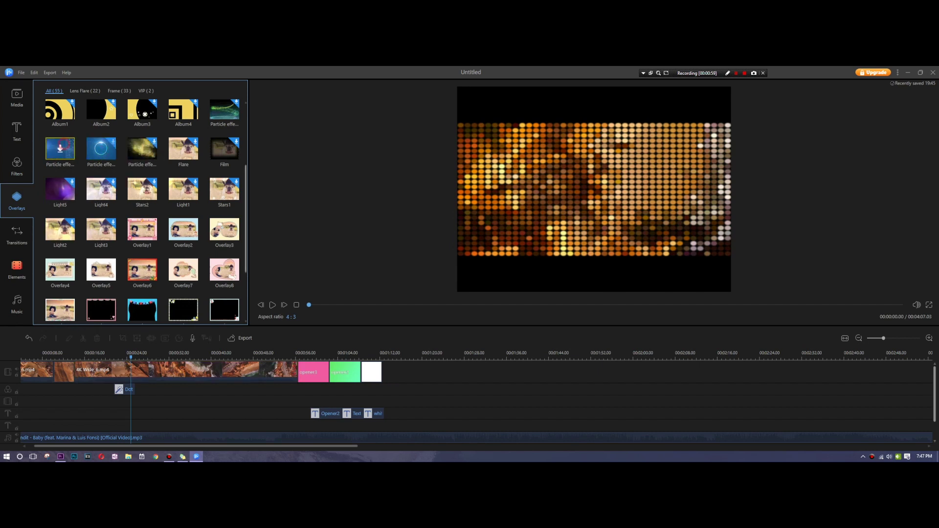
pyautogui.click(95, 148)
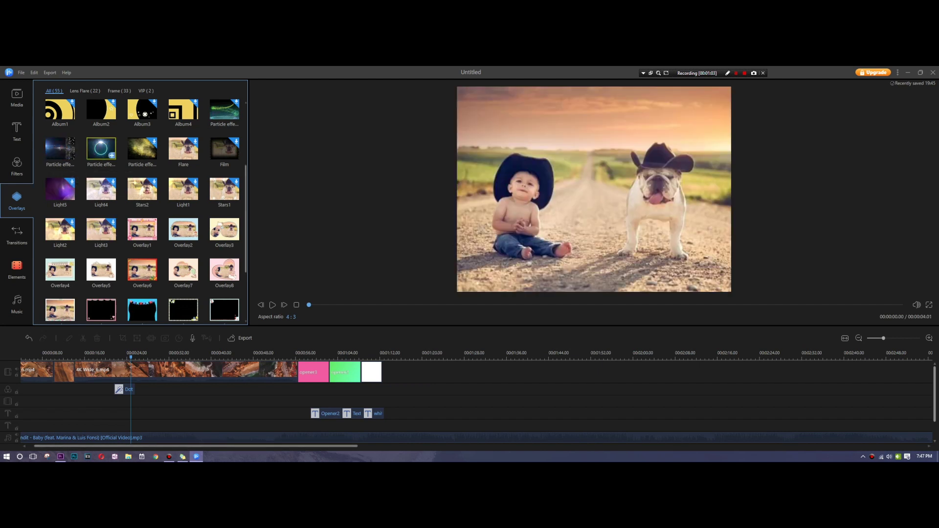
# Add the glowing-ring particle overlay to the long clip, shift it slightly earlier to overlap the Dot matrix filter's end, and play it.
pyautogui.click(112, 156)
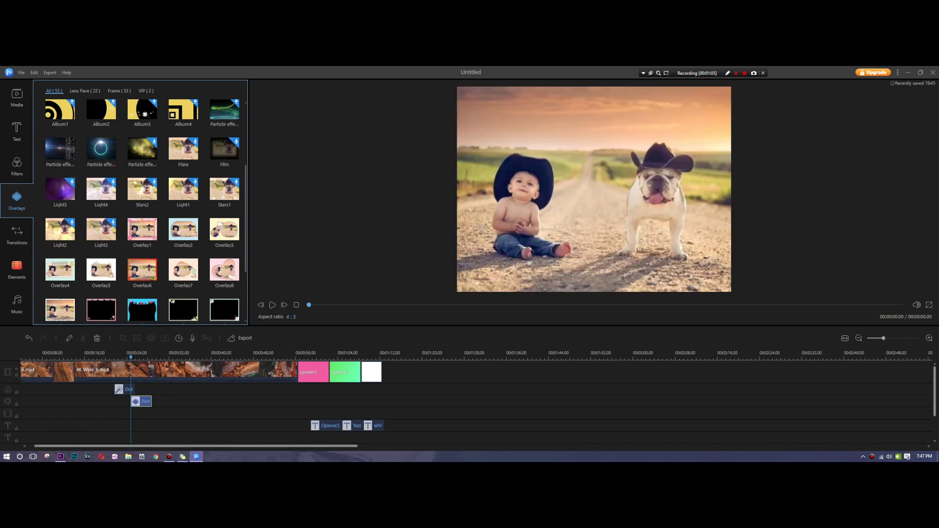
pyautogui.moveTo(141, 401)
pyautogui.mouseDown()
pyautogui.moveTo(195, 400)
pyautogui.moveTo(124, 401)
pyautogui.moveTo(138, 401)
pyautogui.mouseUp()
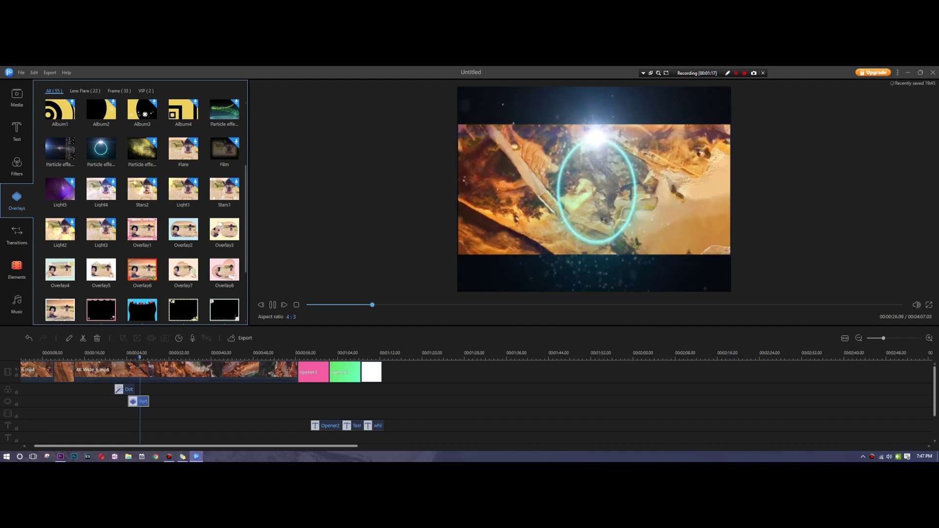
pyautogui.press('space')
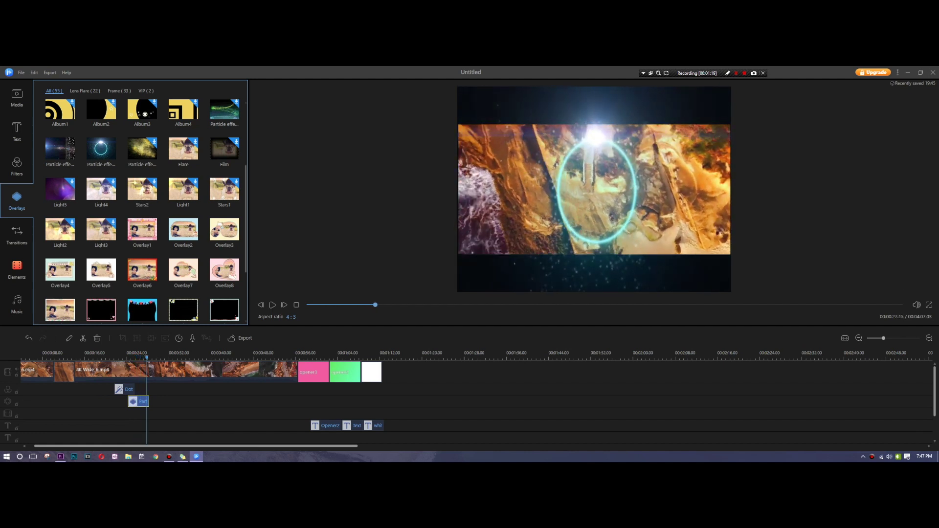
# Move the white title segment ahead of the pink opener segment, directly after the long clip.
pyautogui.click(368, 378)
pyautogui.moveTo(374, 425); pyautogui.dragTo(310, 425)
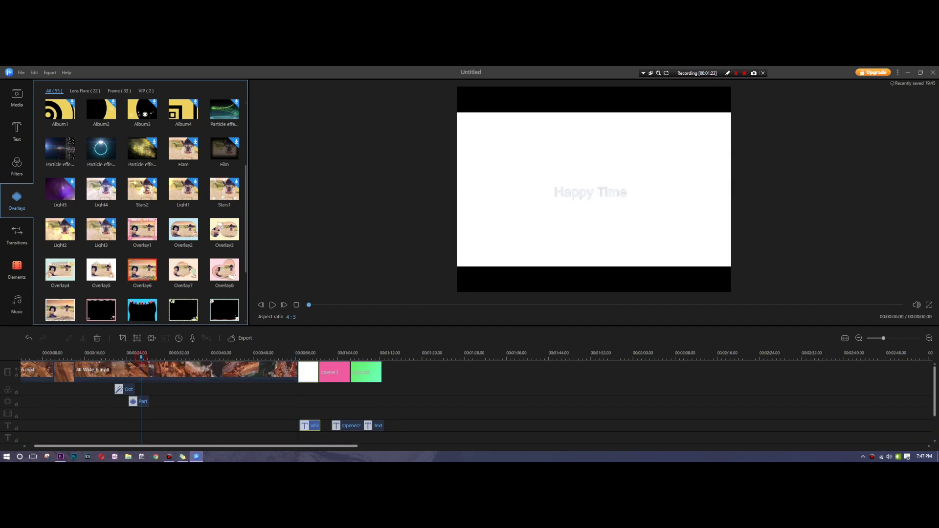
# Add the blue light-streak particle overlay right after the glowing-ring overlay and play through it.
pyautogui.scroll(3, 60, 237)
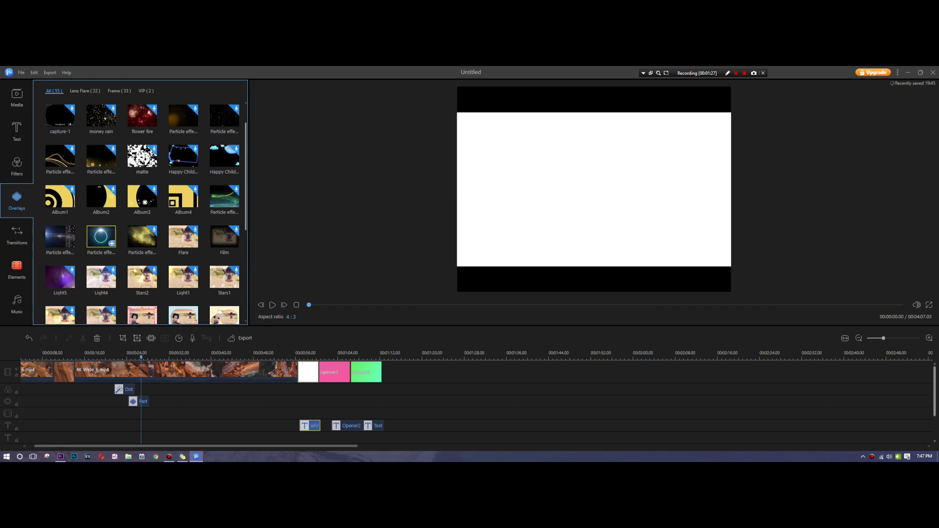
pyautogui.click(70, 243)
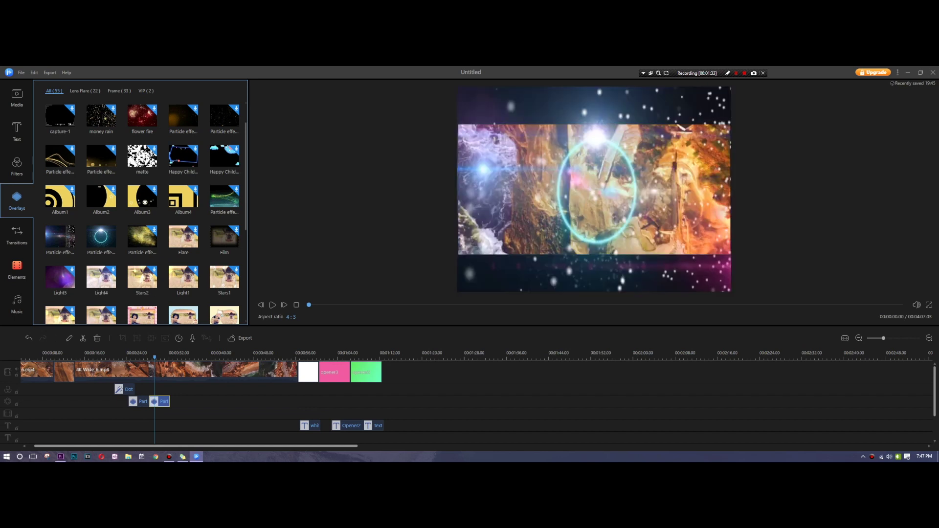
pyautogui.press('space')
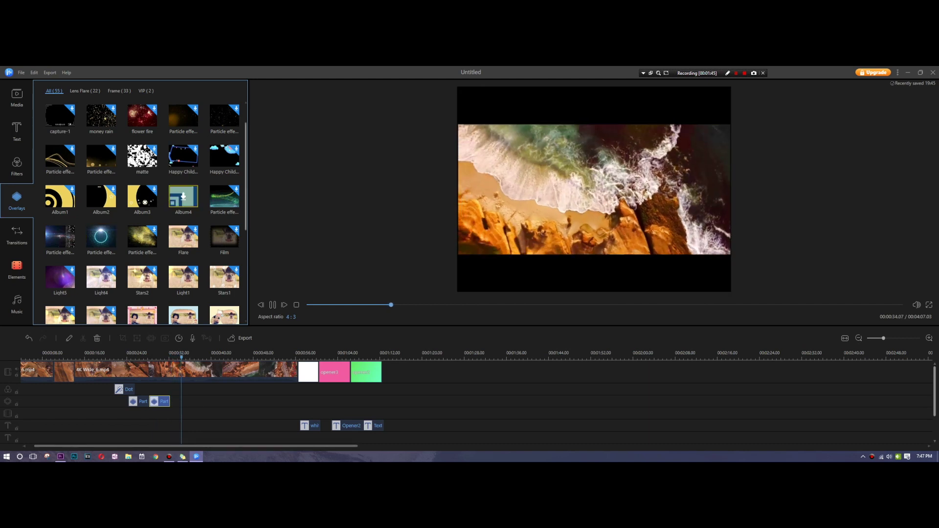
pyautogui.press('space')
pyautogui.scroll(-2, 142, 211)
pyautogui.scroll(-3, 142, 206)
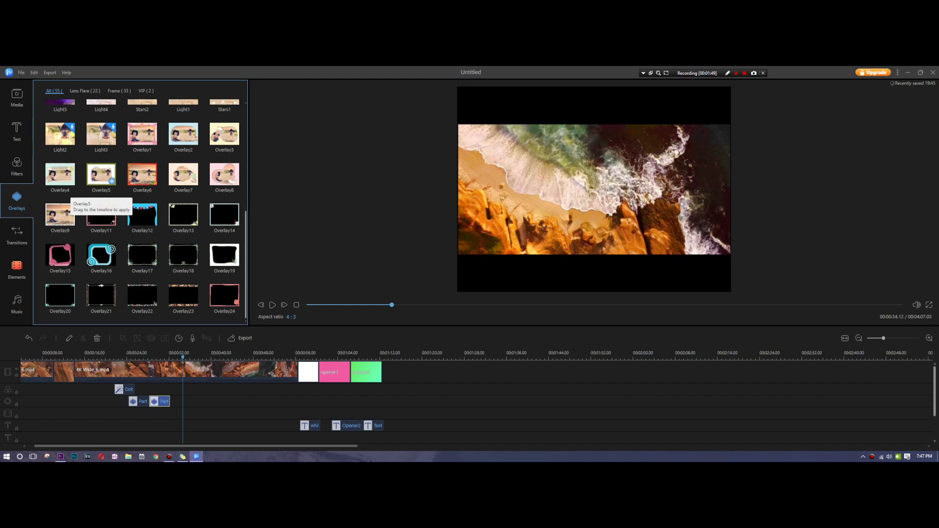
pyautogui.scroll(-5, 196, 205)
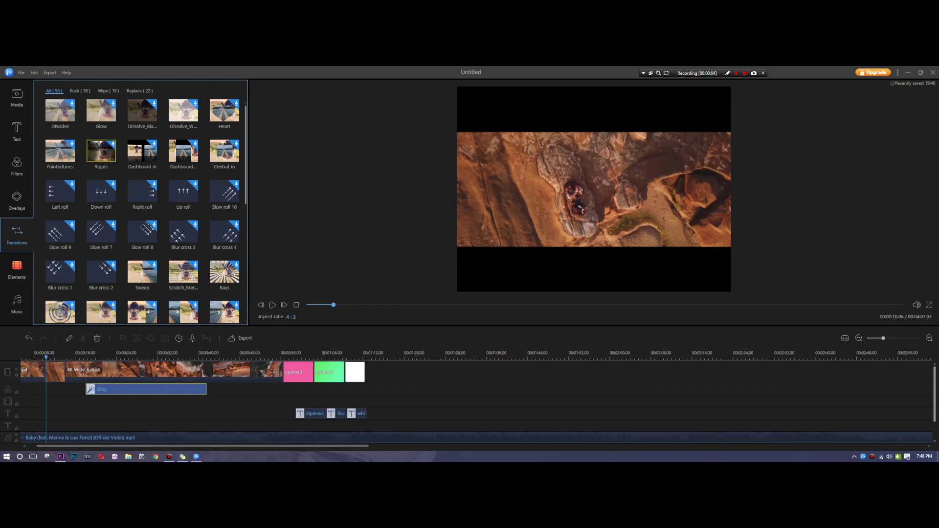
# Add the Glow transition between the freeze frame and the long 4K Wide_6.mp4 clip.
pyautogui.click(142, 151)
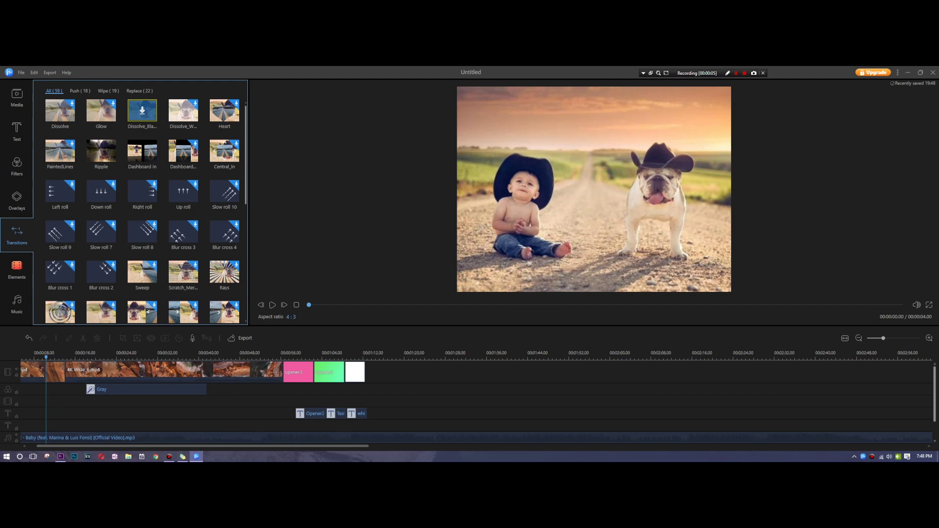
pyautogui.click(101, 110)
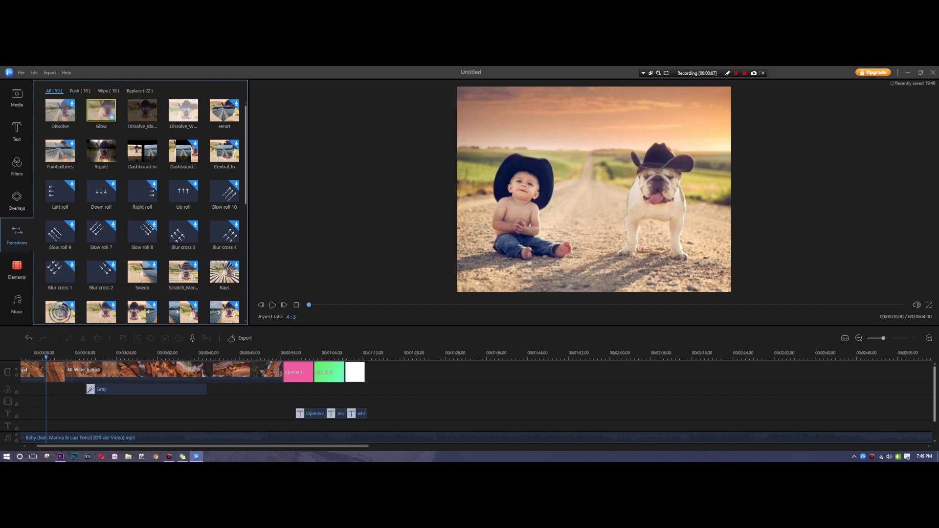
pyautogui.click(111, 118)
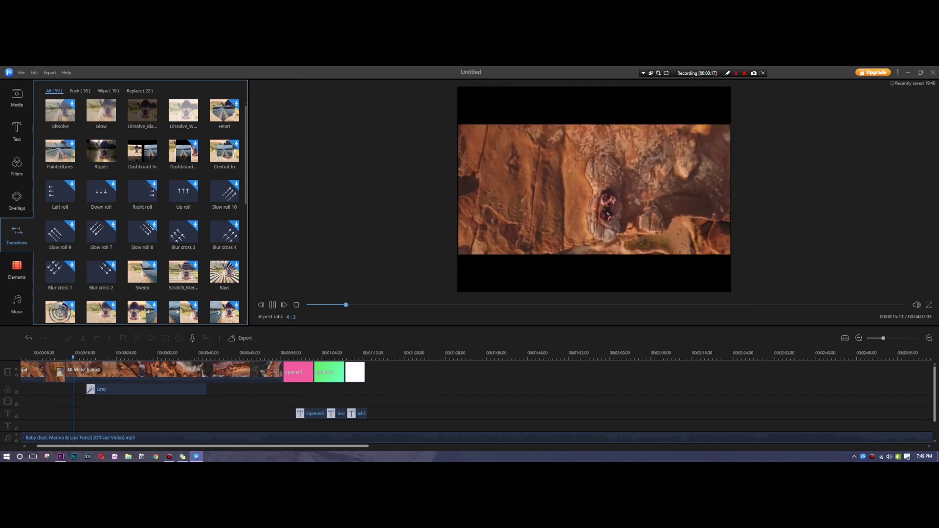
# Download the Flash transition, place it between the long clip and the pink opener segment, and start playback just before it.
pyautogui.scroll(-10, 183, 175)
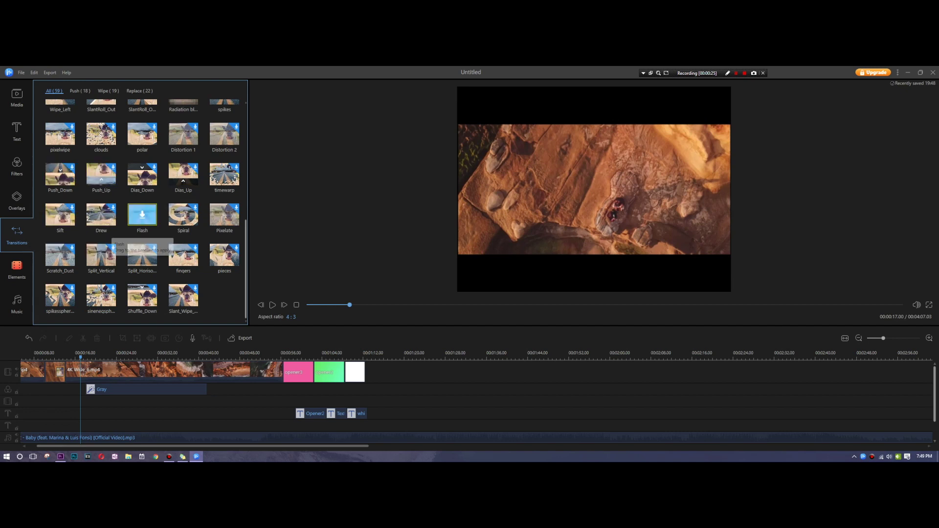
pyautogui.click(141, 215)
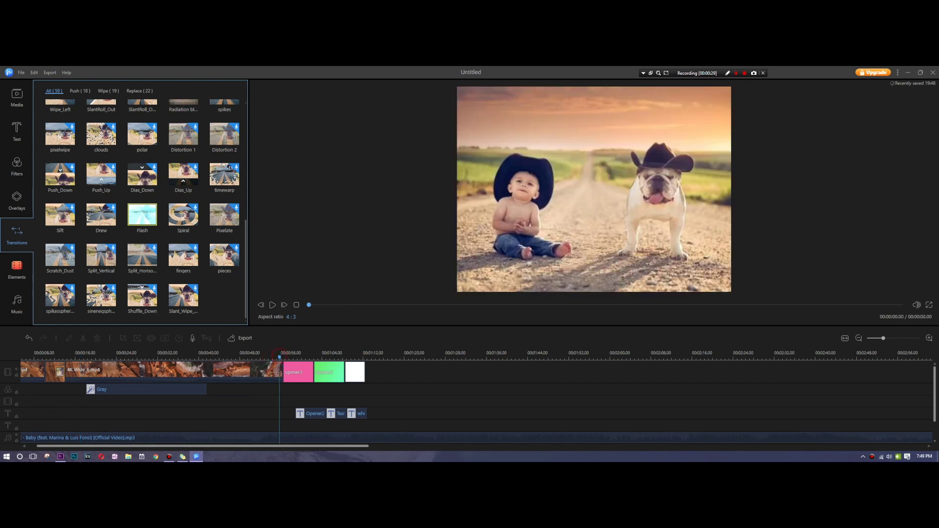
pyautogui.moveTo(141, 215); pyautogui.dragTo(277, 371)
pyautogui.scroll(1, 278, 372)
pyautogui.click(271, 356)
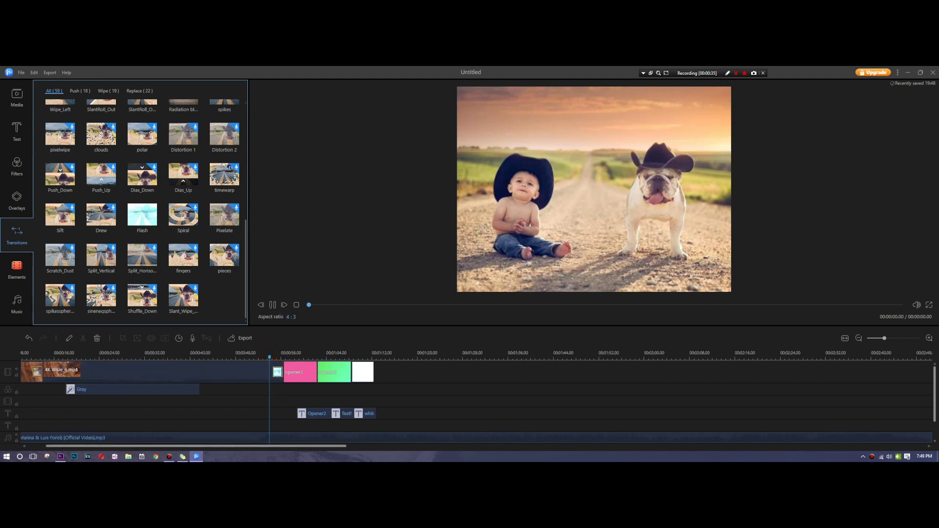
# Play through the Flash transition between the long clip and the pink opener segment.
pyautogui.click(271, 350)
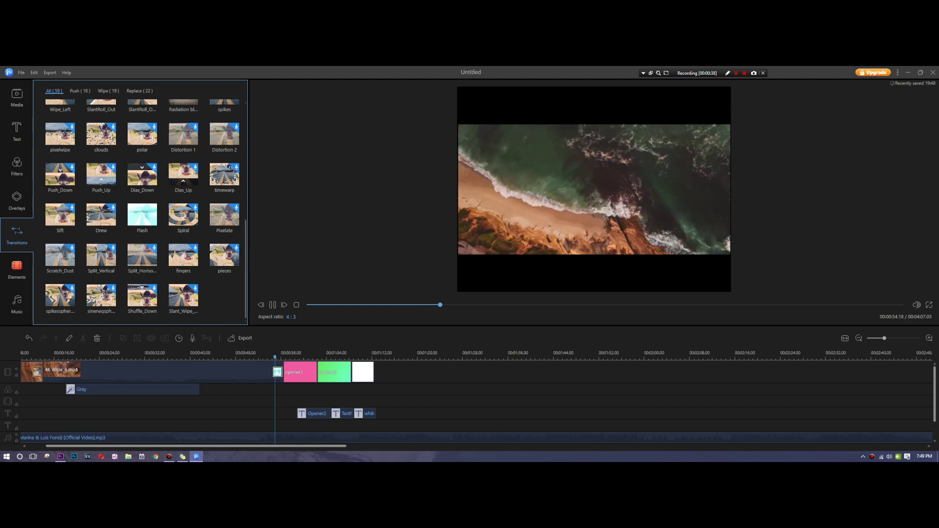
pyautogui.press('space')
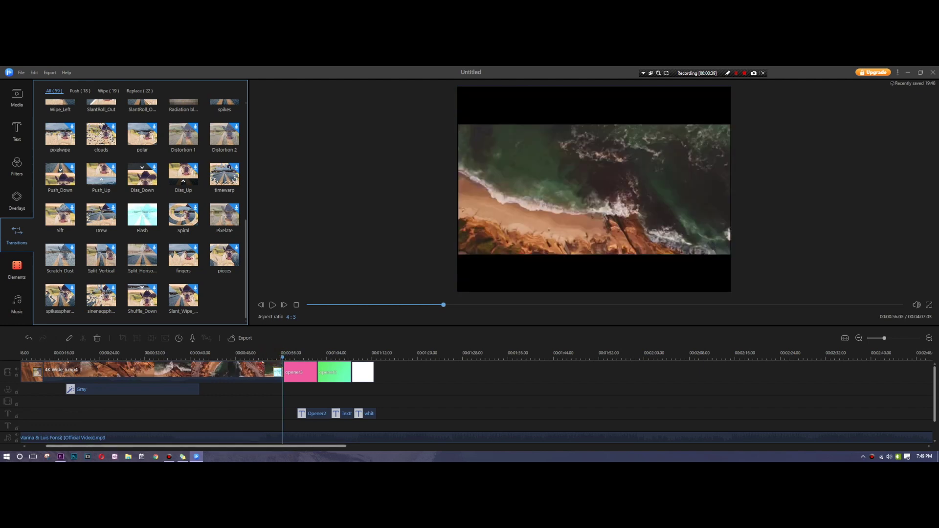
pyautogui.moveTo(279, 353); pyautogui.dragTo(269, 353)
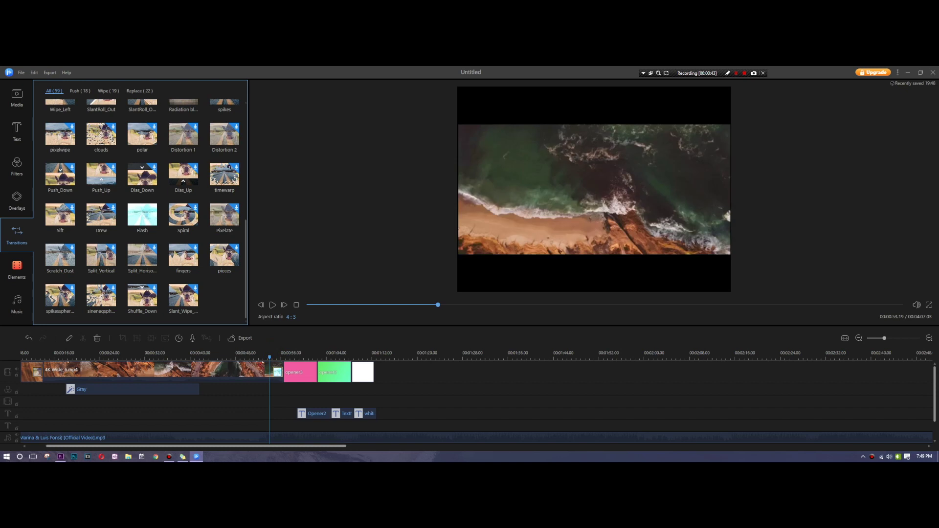
pyautogui.press('space')
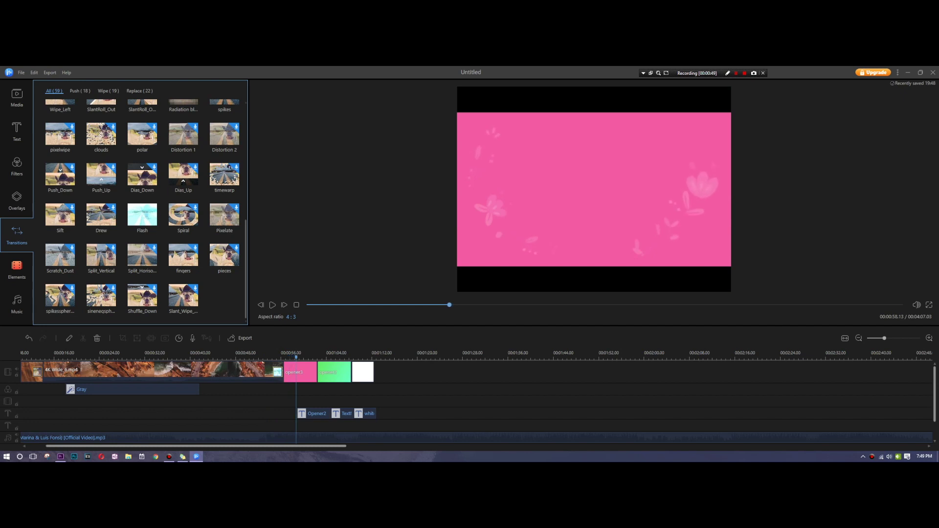
# Download the Scratch_Merge transition and place it between the pink opener and the green title segment.
pyautogui.scroll(2, 145, 211)
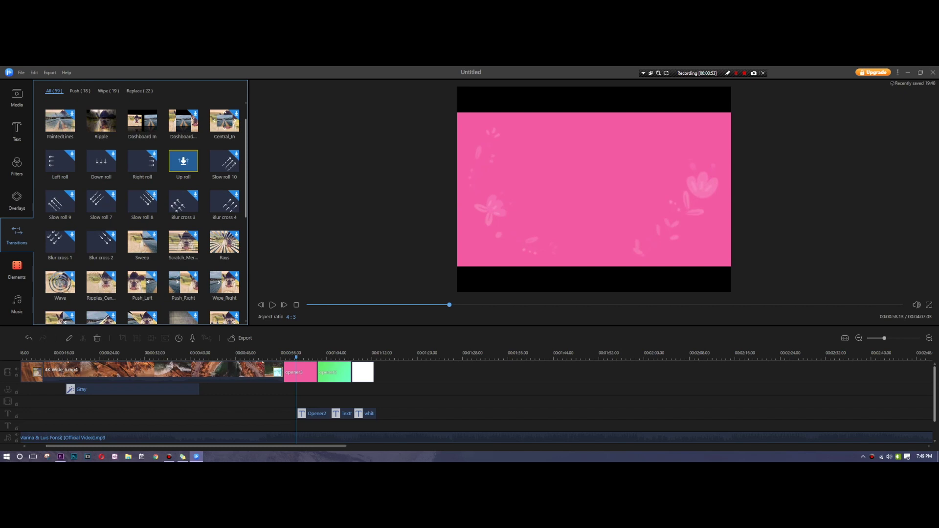
pyautogui.scroll(1, 184, 171)
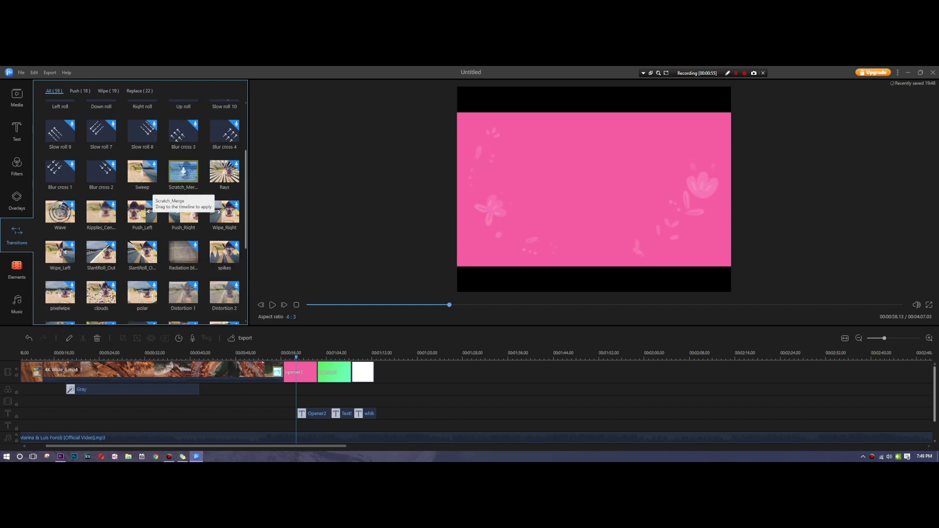
pyautogui.click(183, 174)
pyautogui.click(194, 178)
pyautogui.scroll(1, 311, 364)
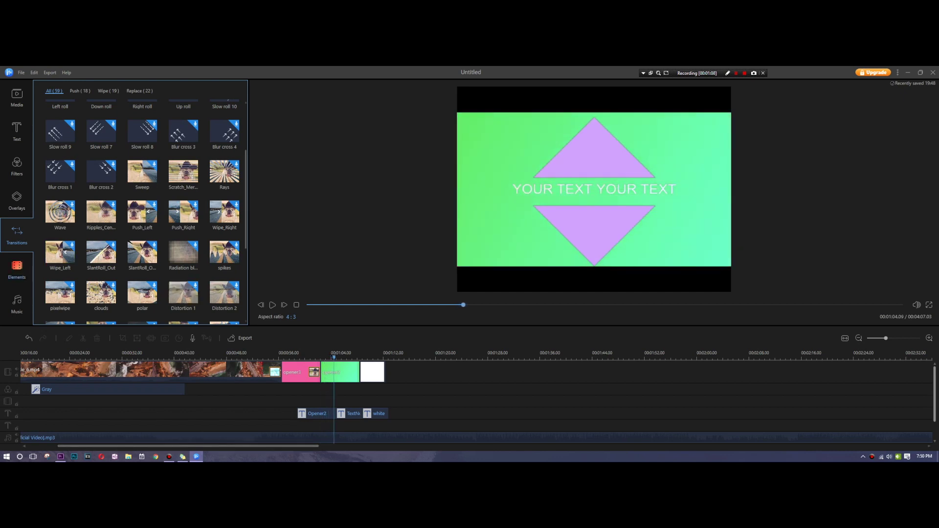
# Download the Butterflies, Sakura and grey film countdown elements, and add the countdown to the video track directly after the white segment.
pyautogui.click(16, 270)
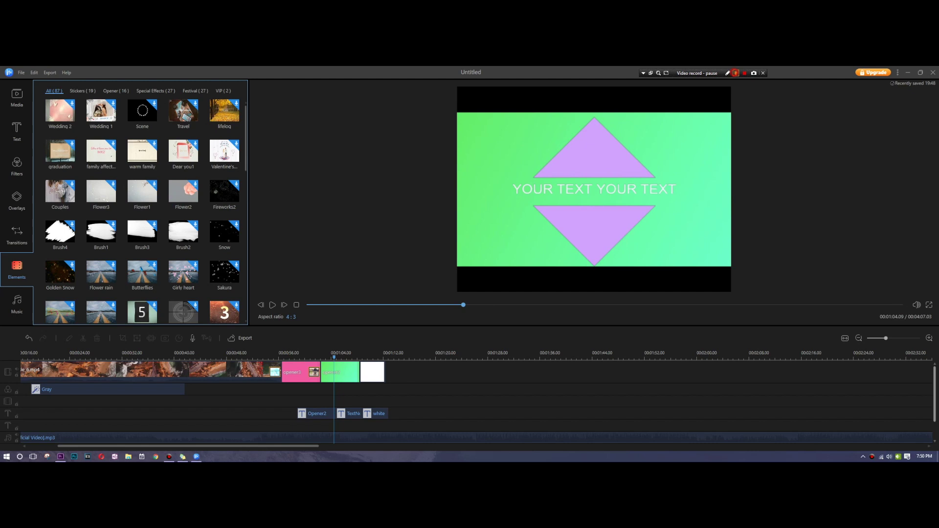
pyautogui.scroll(-3, 141, 206)
pyautogui.scroll(1, 142, 206)
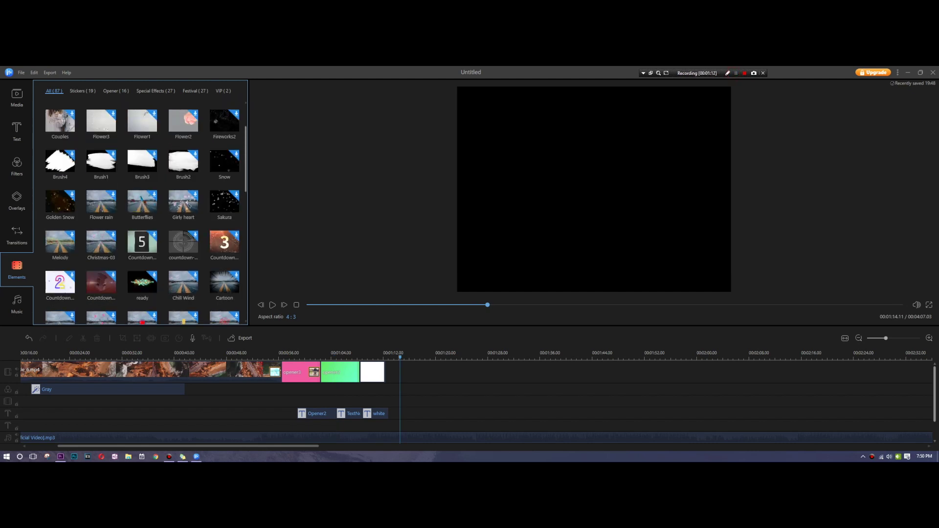
pyautogui.click(143, 201)
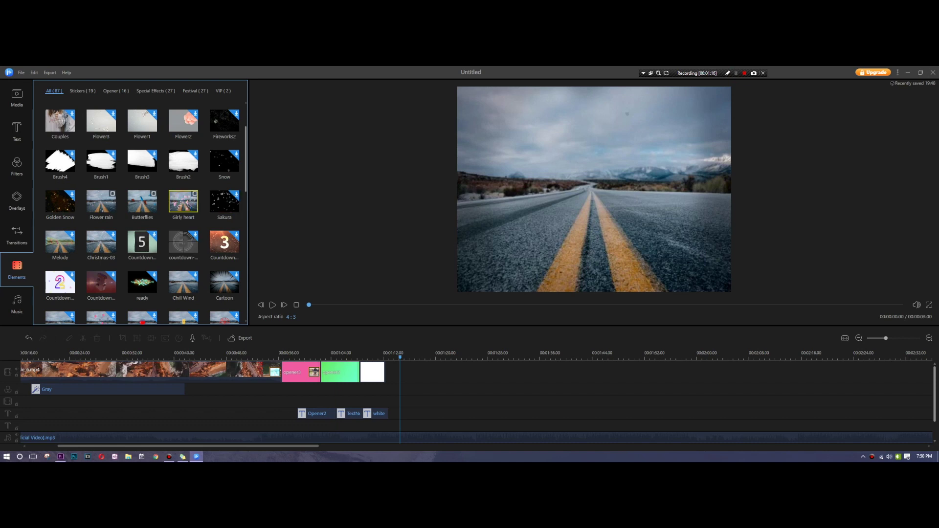
pyautogui.click(224, 201)
pyautogui.click(184, 241)
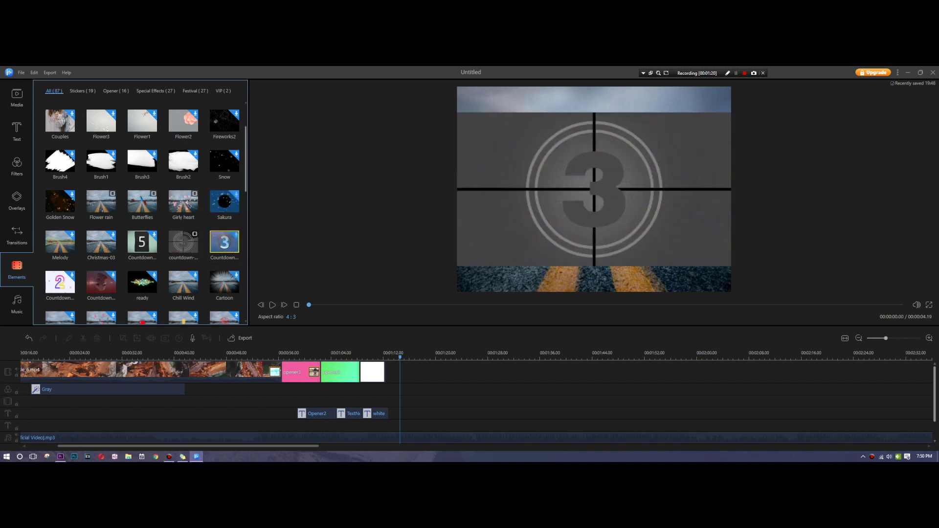
pyautogui.moveTo(184, 241); pyautogui.dragTo(402, 372)
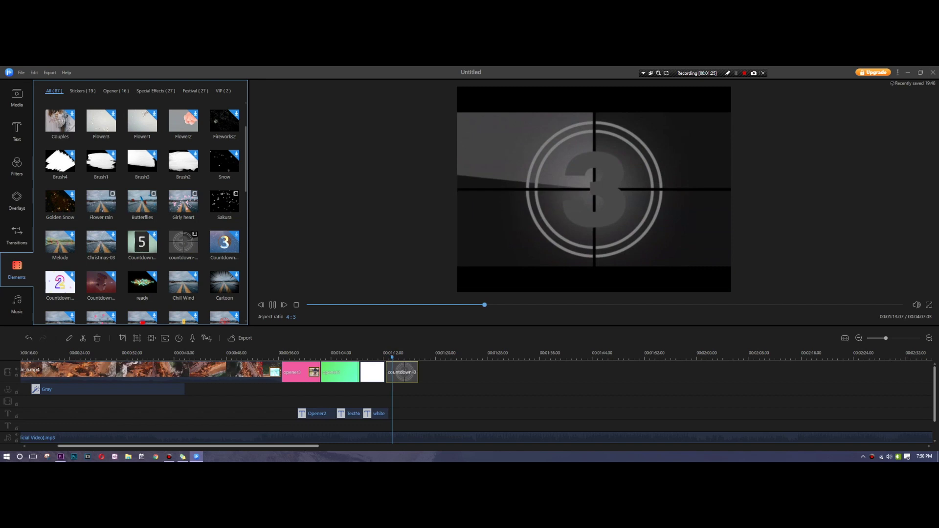
# Move the long 4K Wide_6.mp4 clip directly after the countdown and place the playhead within the countdown.
pyautogui.moveTo(262, 374); pyautogui.dragTo(243, 370)
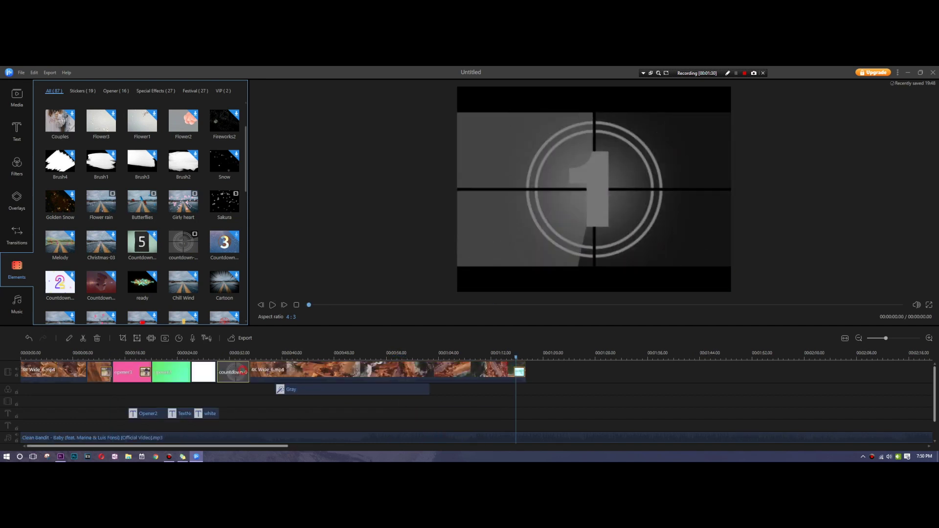
pyautogui.scroll(3, 230, 364)
pyautogui.click(222, 356)
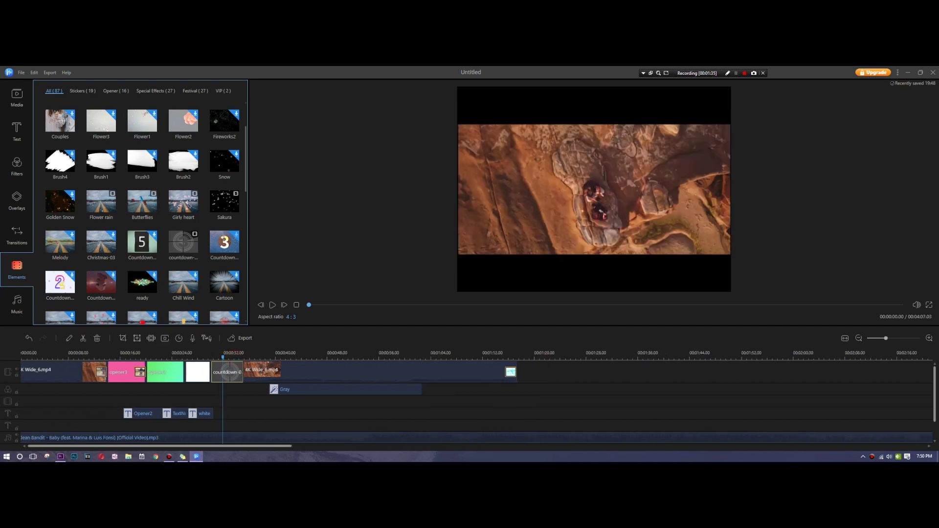
pyautogui.click(264, 373)
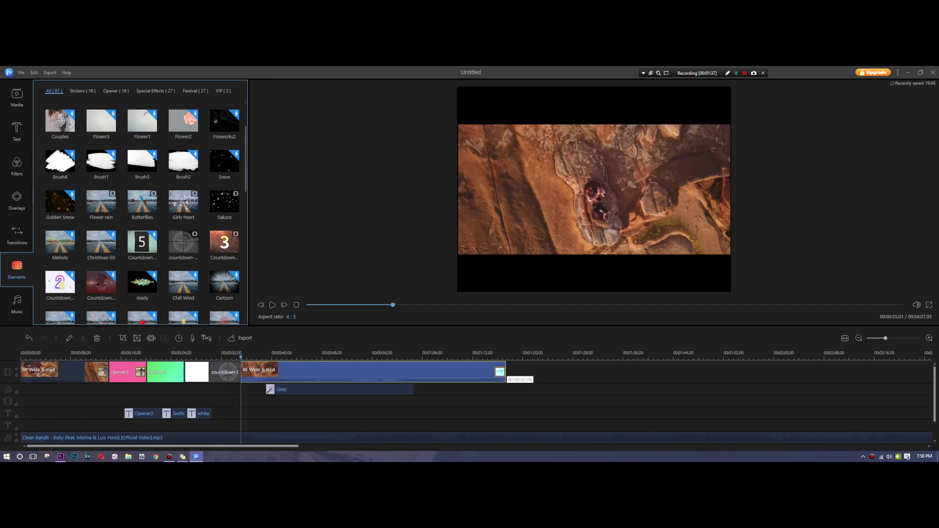
pyautogui.click(228, 357)
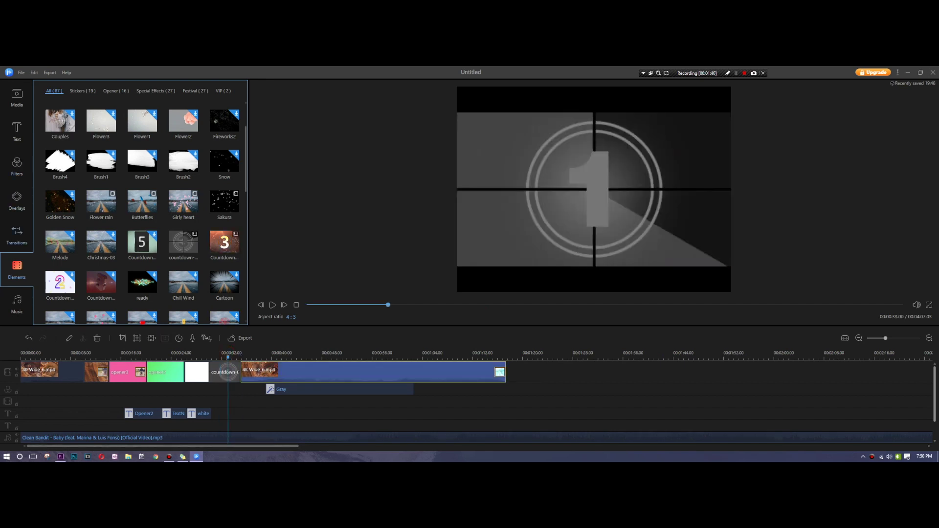
# Download the Spiral transition and place it between the countdown and the long 4K Wide_6.mp4 clip.
pyautogui.click(18, 231)
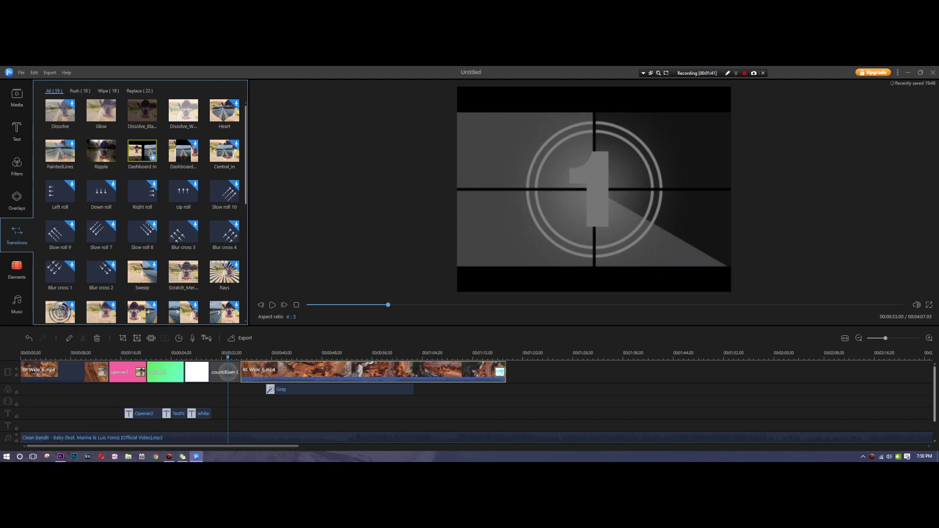
pyautogui.scroll(-3, 60, 151)
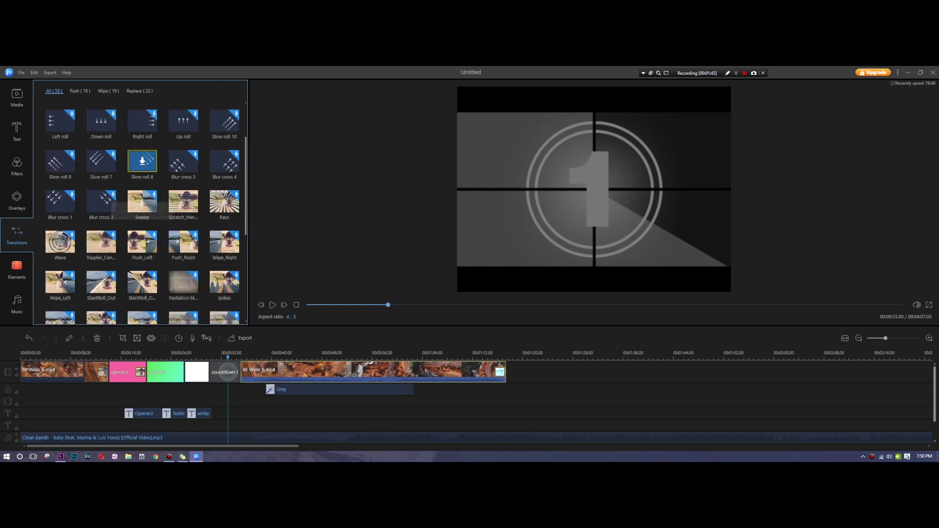
pyautogui.scroll(-1, 183, 223)
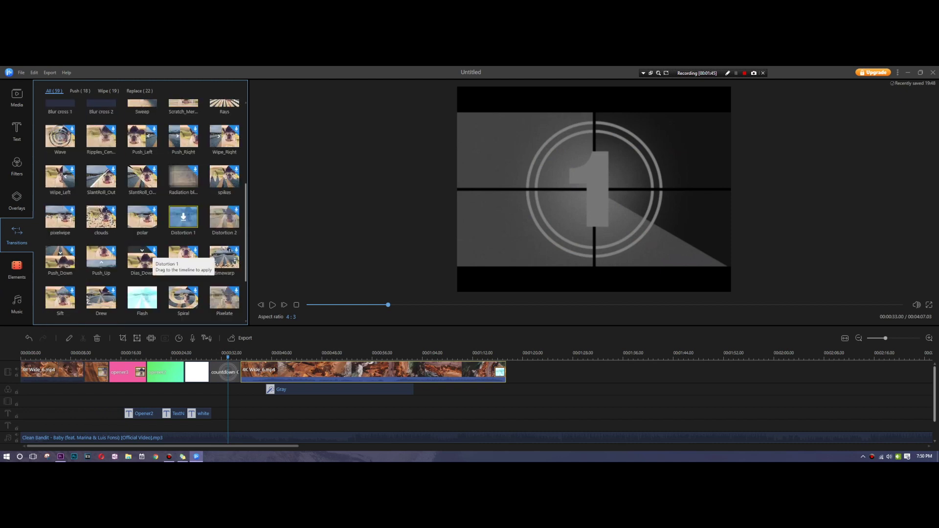
pyautogui.scroll(-2, 184, 218)
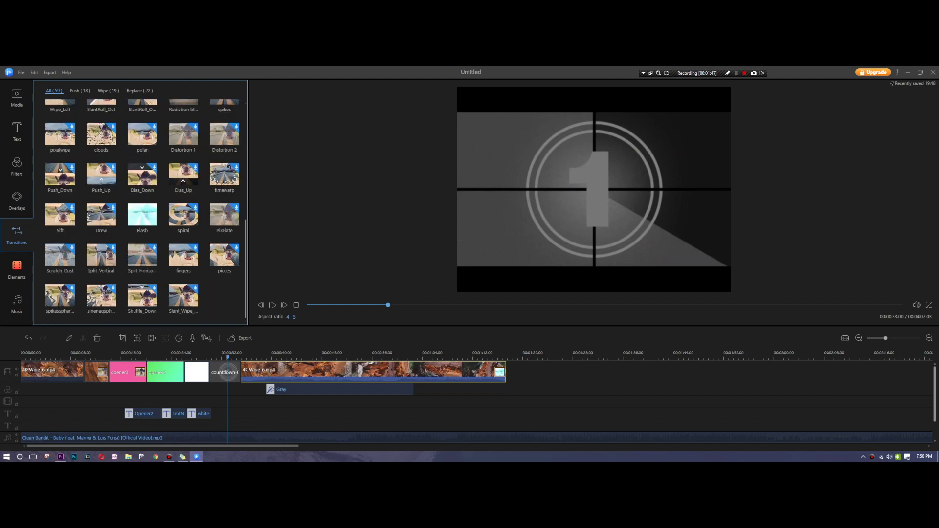
pyautogui.click(183, 215)
pyautogui.click(194, 220)
# Play the timeline from the start of the countdown through the Spiral transition into the long clip.
pyautogui.moveTo(218, 357); pyautogui.dragTo(202, 356)
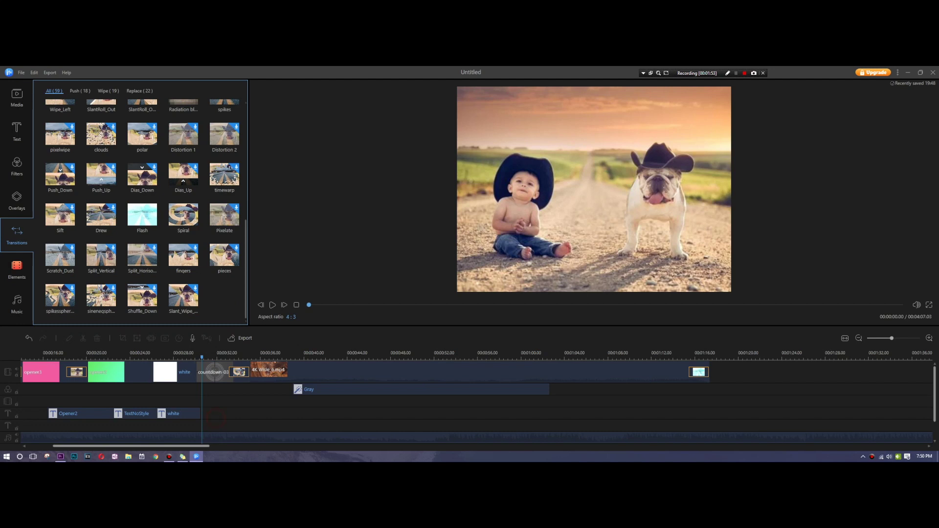
pyautogui.press('space')
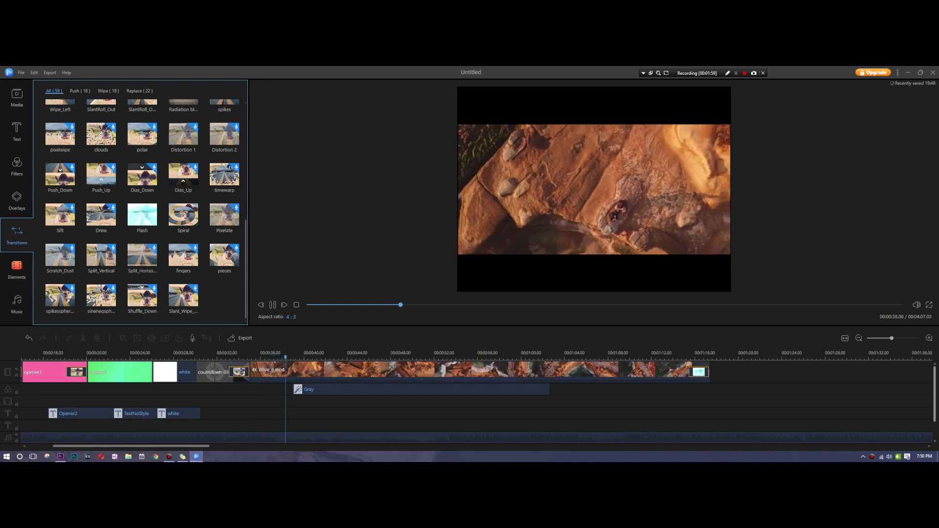
pyautogui.press('space')
# Browse the available elements from the countdowns down to the Christmas stickers.
pyautogui.click(17, 270)
pyautogui.scroll(-3, 101, 237)
pyautogui.scroll(-1, 143, 258)
pyautogui.scroll(-2, 184, 230)
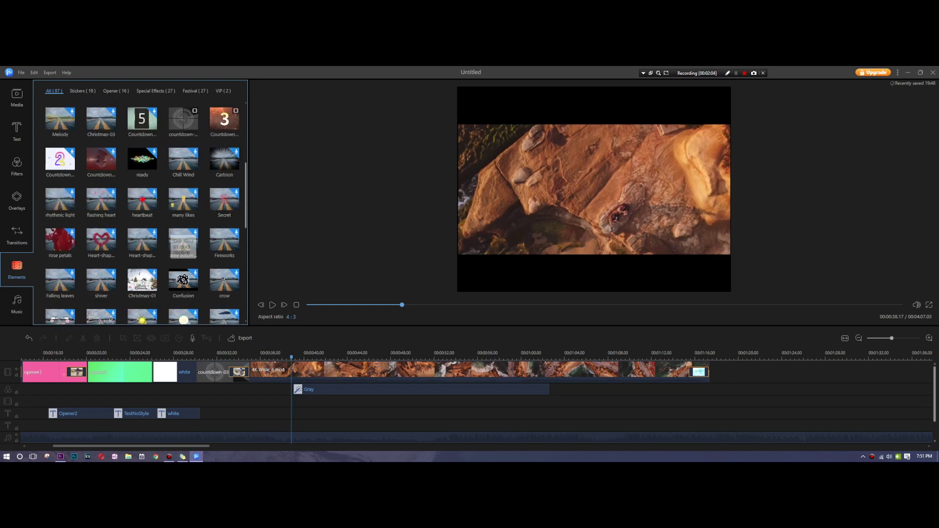
pyautogui.scroll(-2, 183, 225)
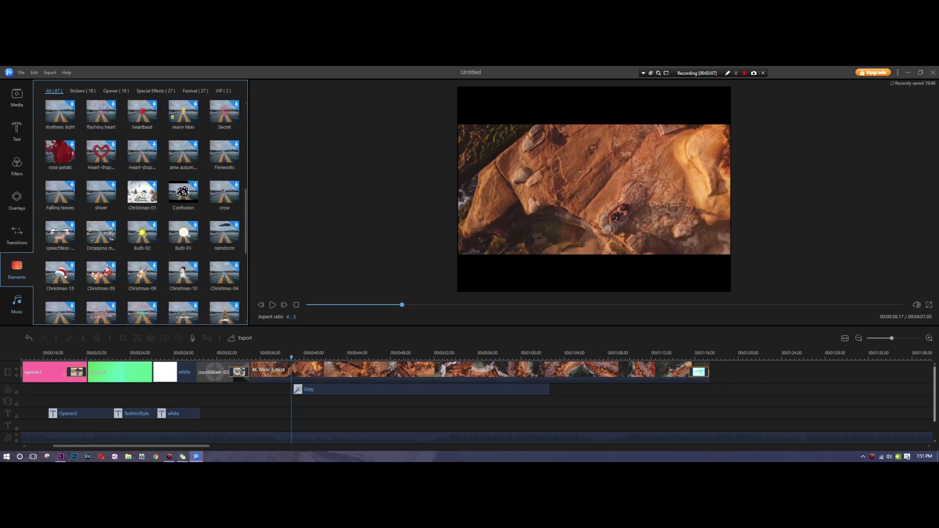
# Browse the built-in music collection and download the Fashion8 track.
pyautogui.click(16, 304)
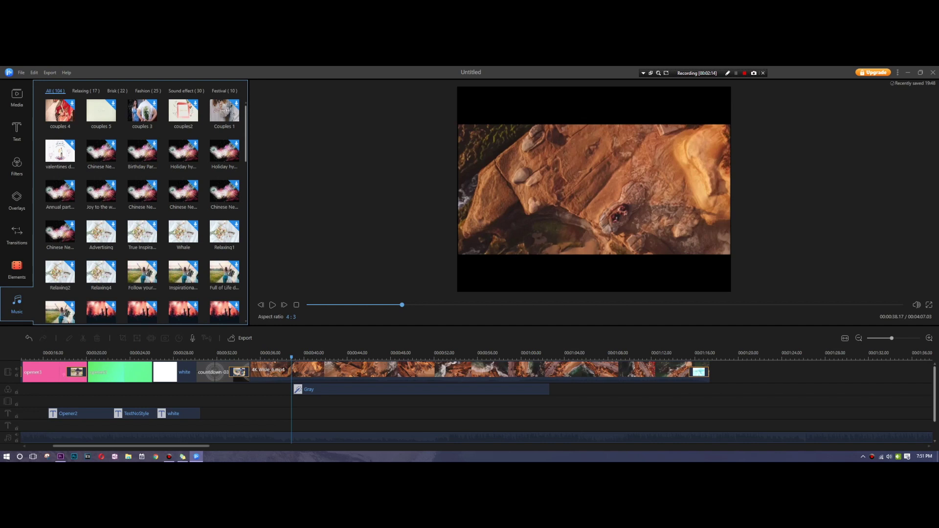
pyautogui.scroll(-1, 183, 196)
pyautogui.scroll(-3, 183, 181)
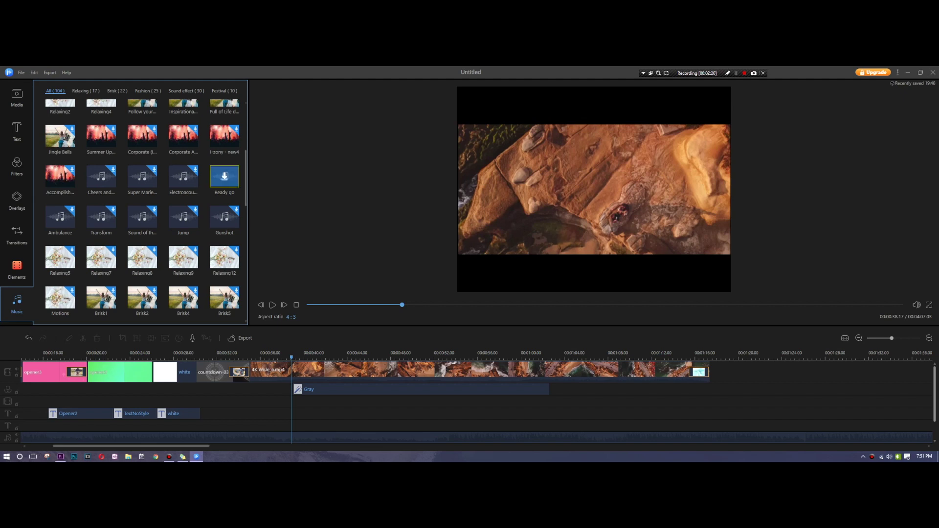
pyautogui.scroll(-3, 139, 236)
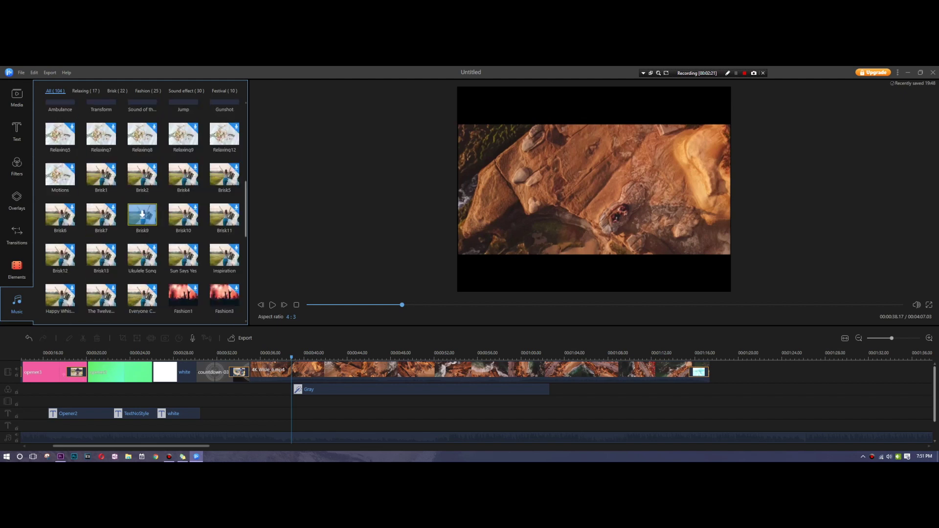
pyautogui.scroll(-2, 220, 252)
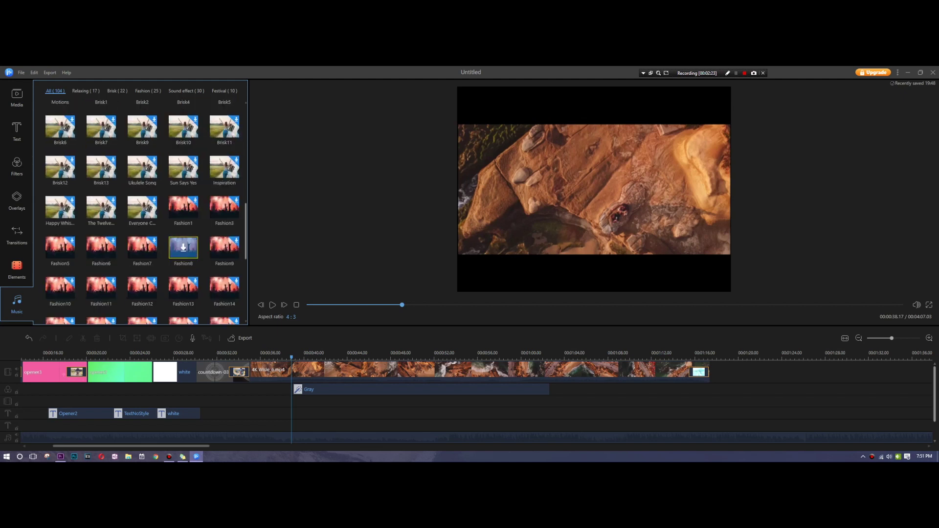
pyautogui.click(183, 247)
# Return the playhead to the start of the countdown and examine the video, audio and video platform export options.
pyautogui.click(200, 356)
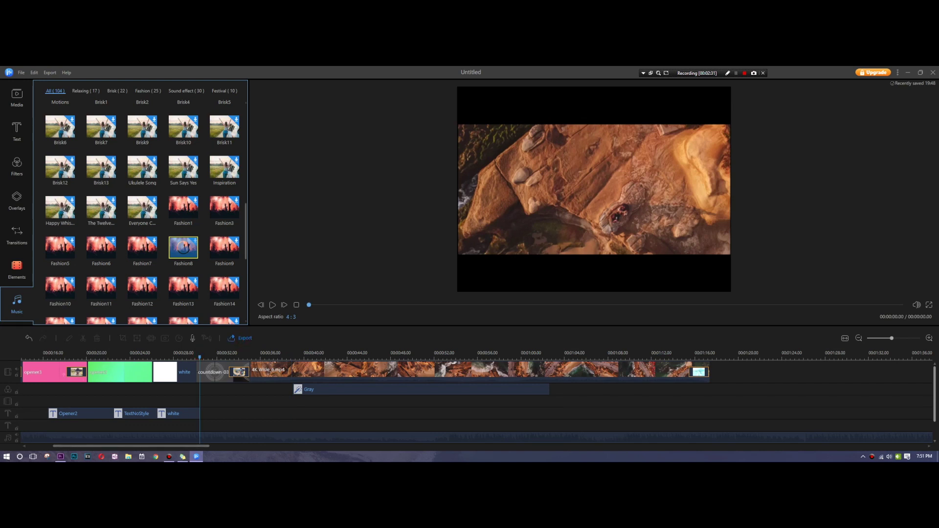
pyautogui.click(240, 338)
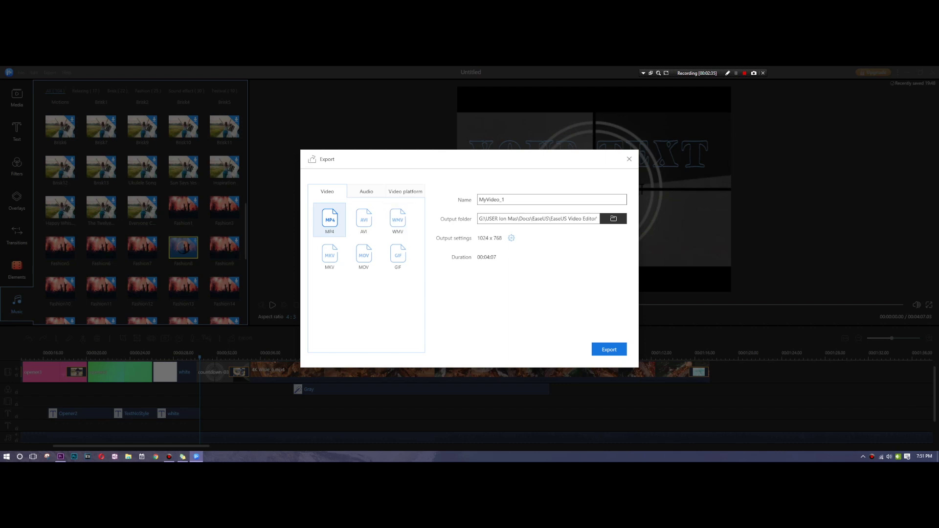
pyautogui.click(363, 190)
pyautogui.click(401, 193)
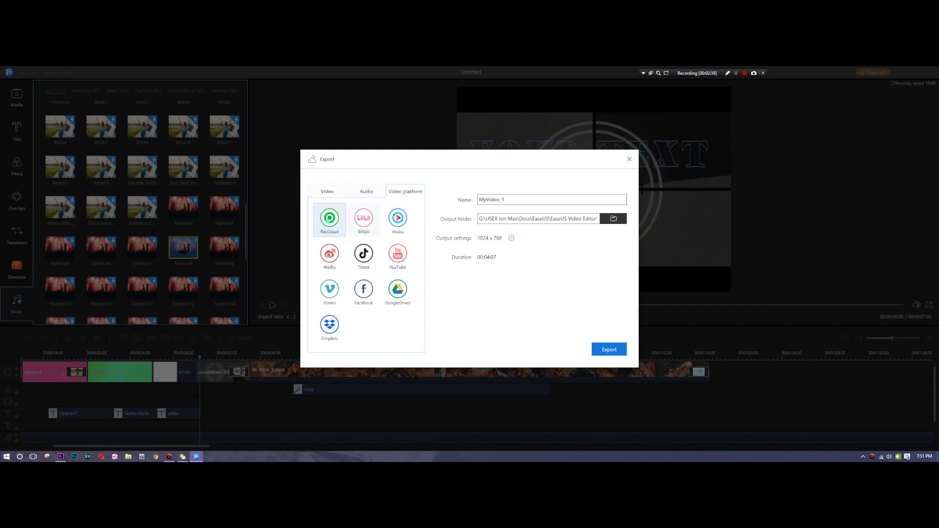